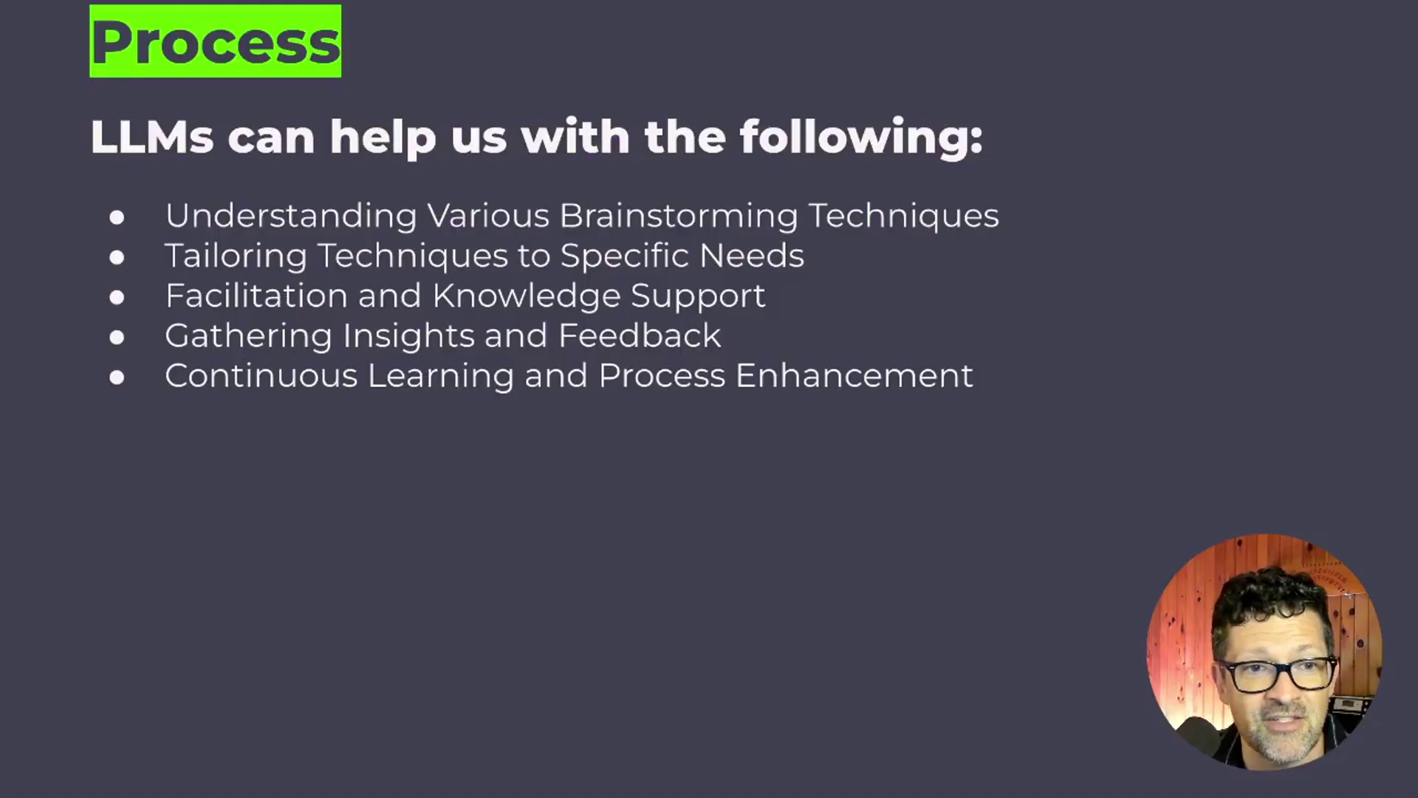
key(Right)
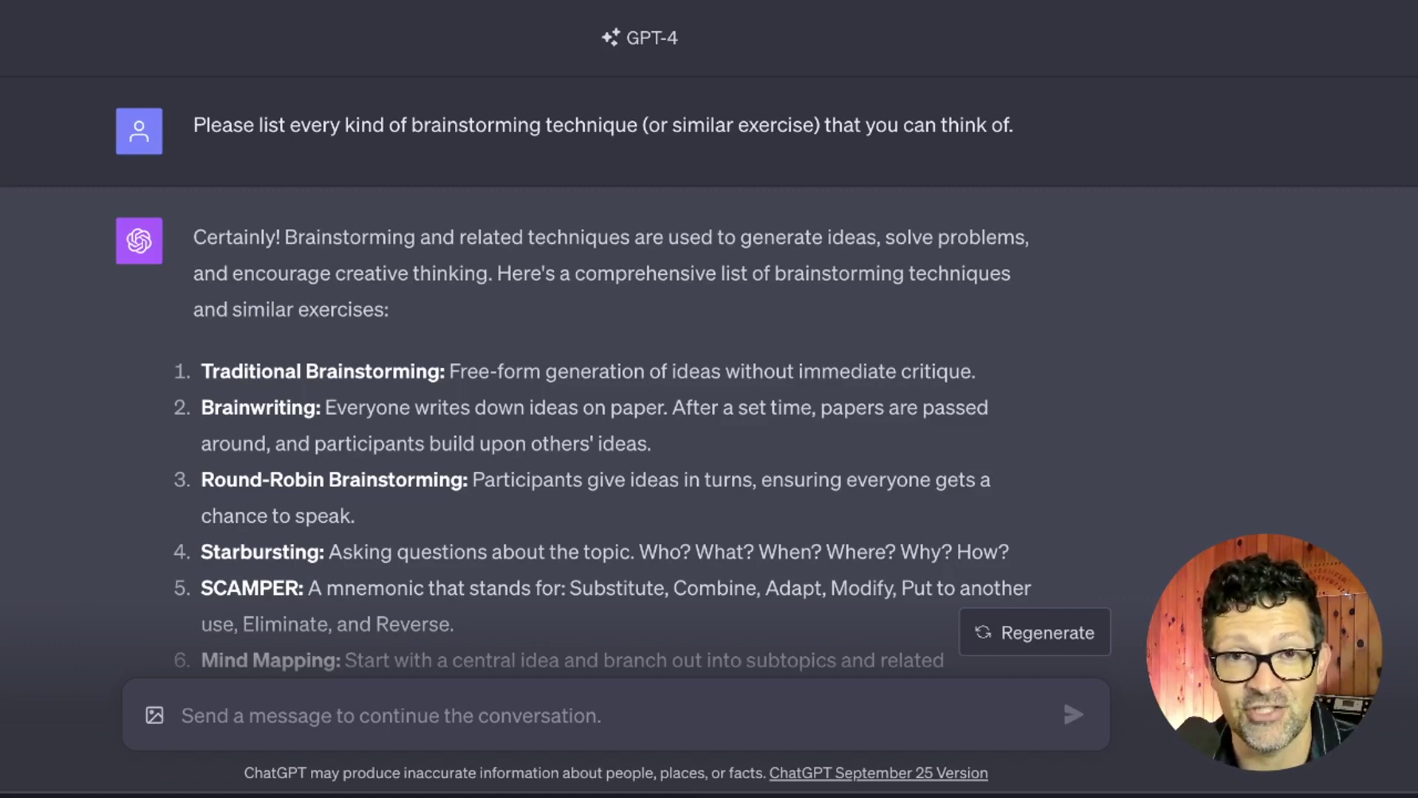
Read through the numbered list of brainstorming techniques in the GPT-4 reply.
scroll(709, 340, down, 5)
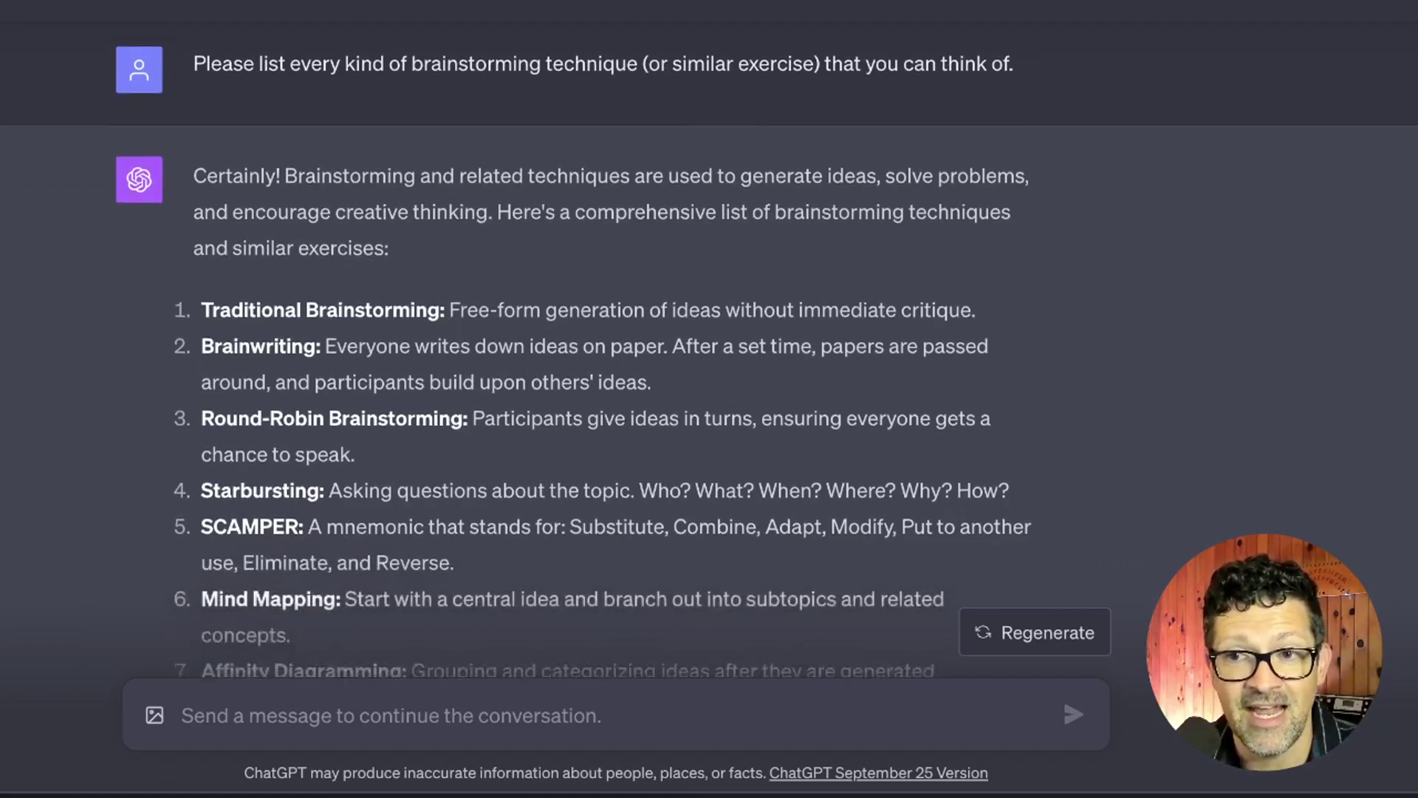
scroll(709, 339, down, 5)
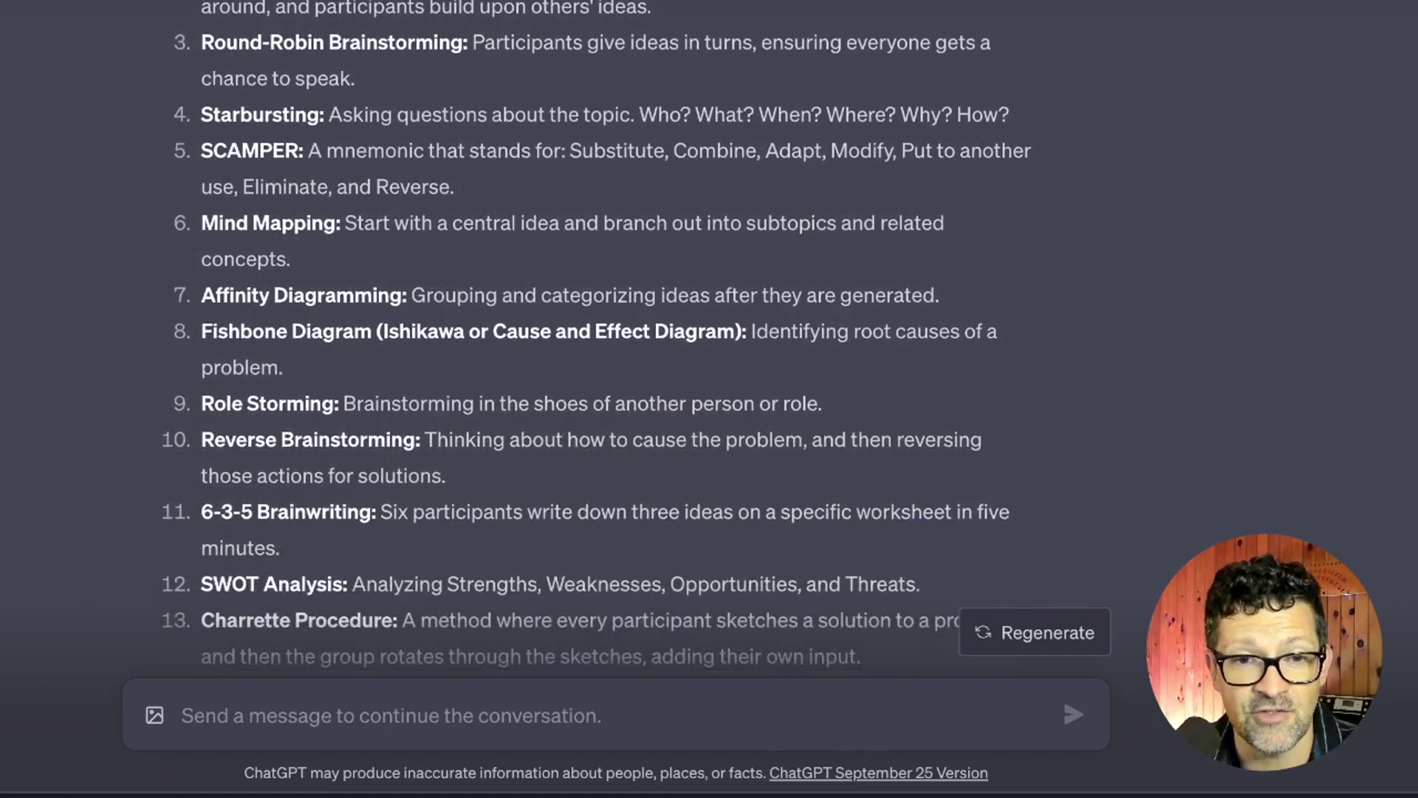
scroll(710, 339, down, 3)
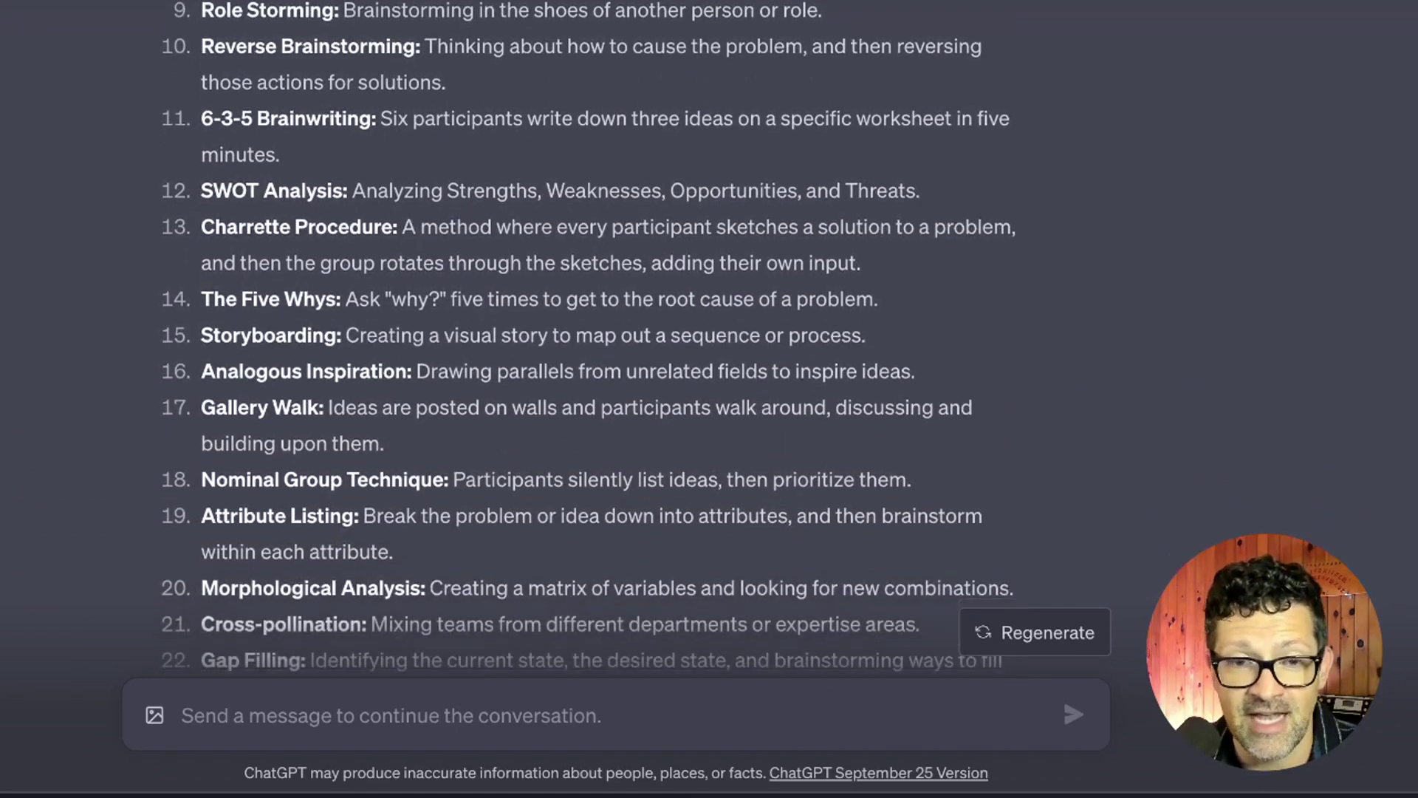
scroll(709, 339, down, 3)
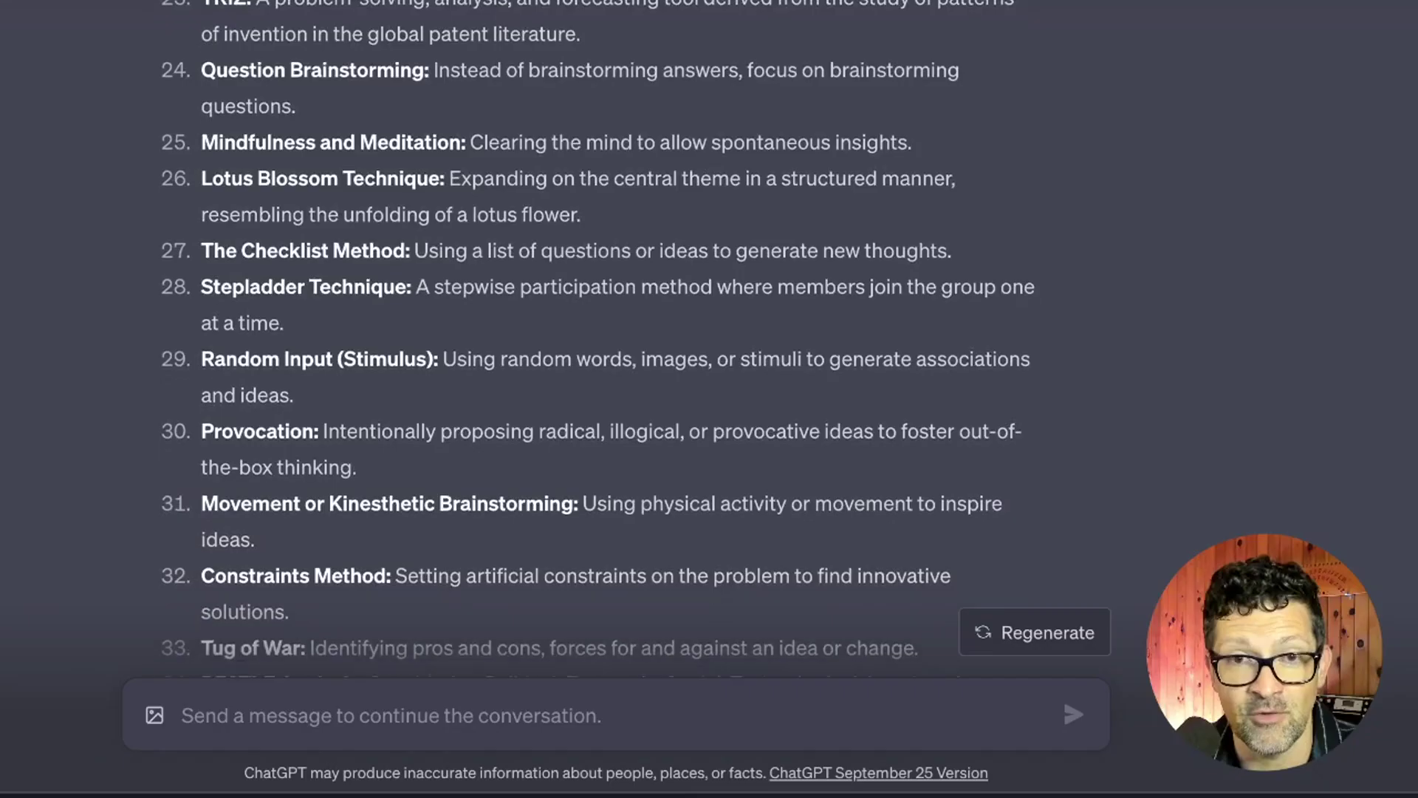
scroll(710, 340, down, 2)
scroll(710, 340, down, 3)
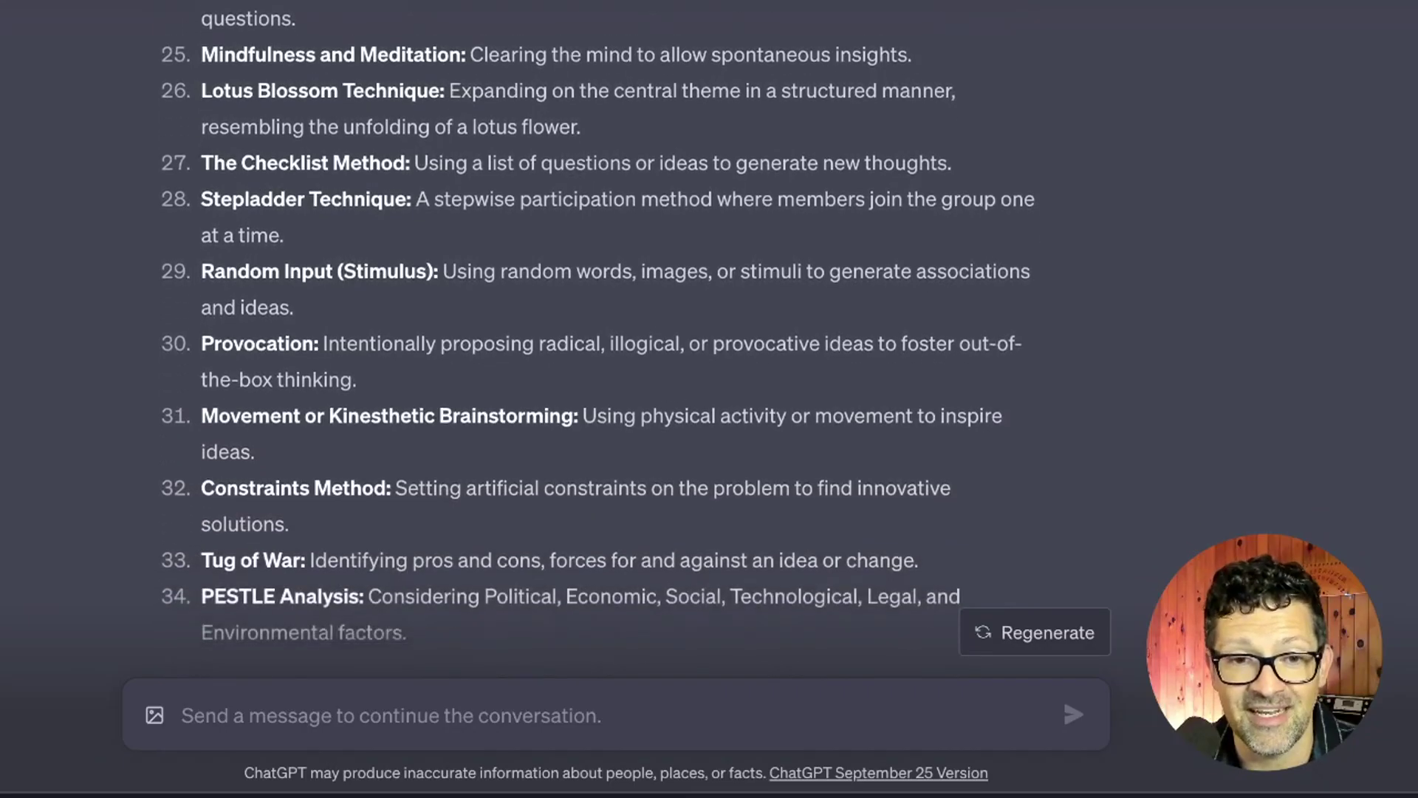
scroll(710, 339, down, 10)
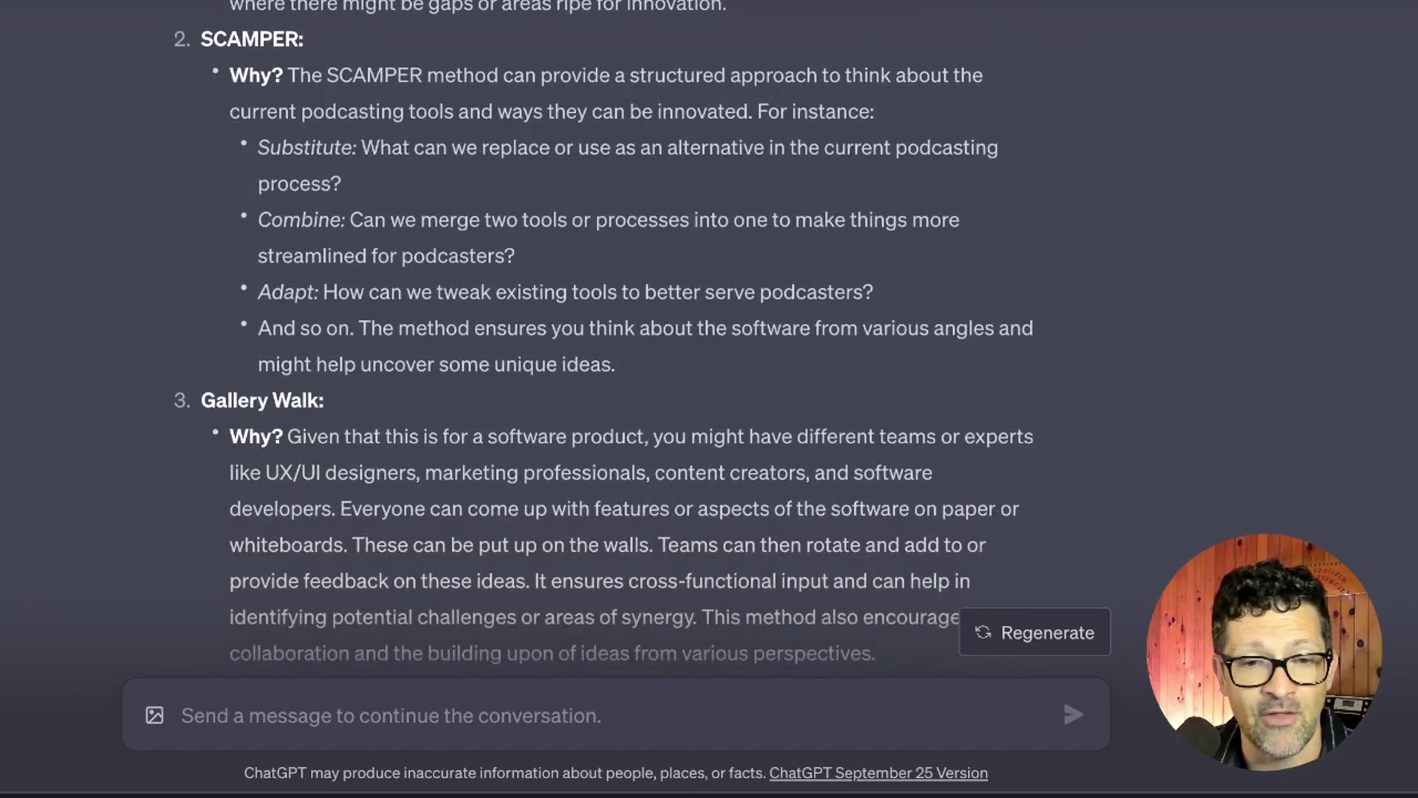
Review the mind-mapping exercise for podcasting software, reading its idea categories from Audience Engagement through Community Building.
scroll(710, 337, up, 15)
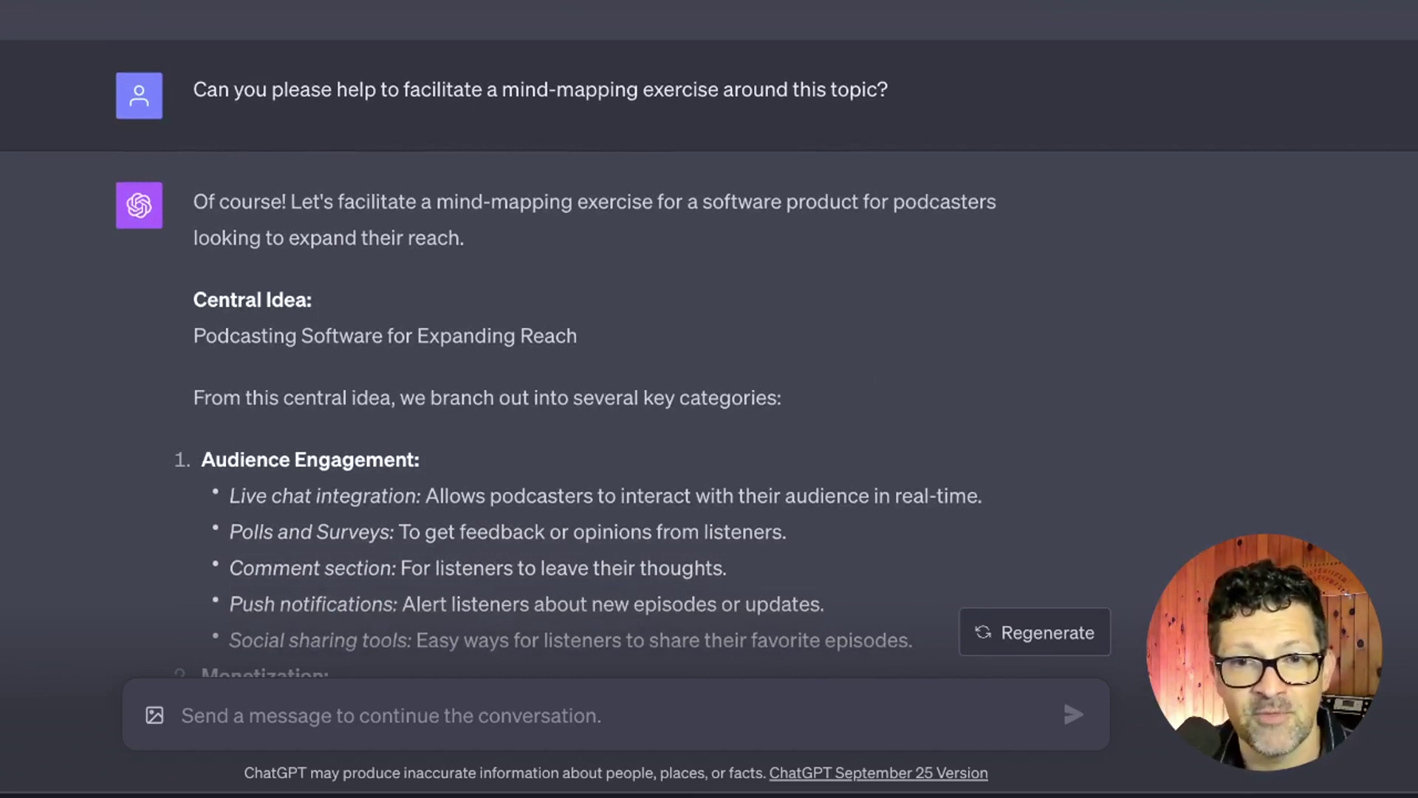
scroll(710, 355, down, 2)
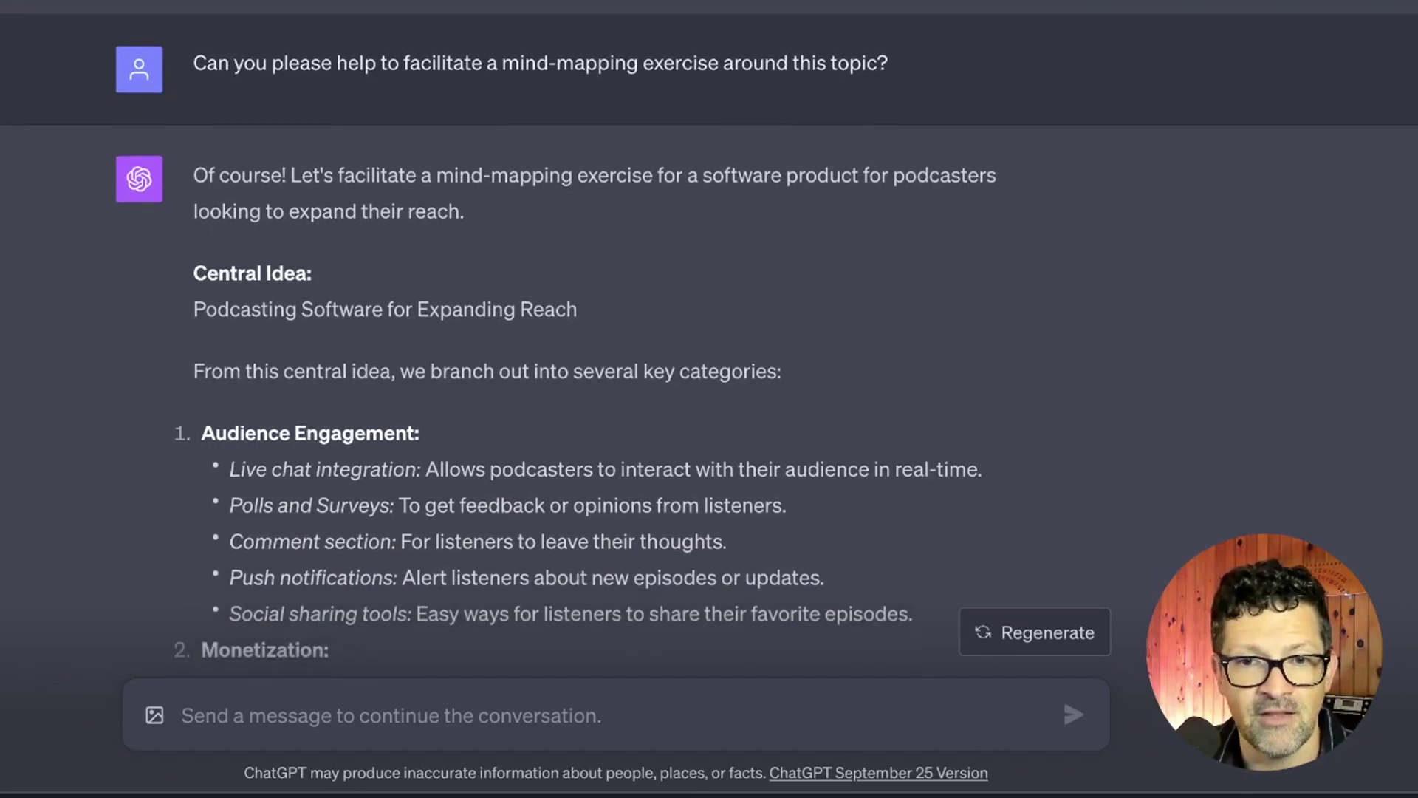
scroll(710, 356, down, 4)
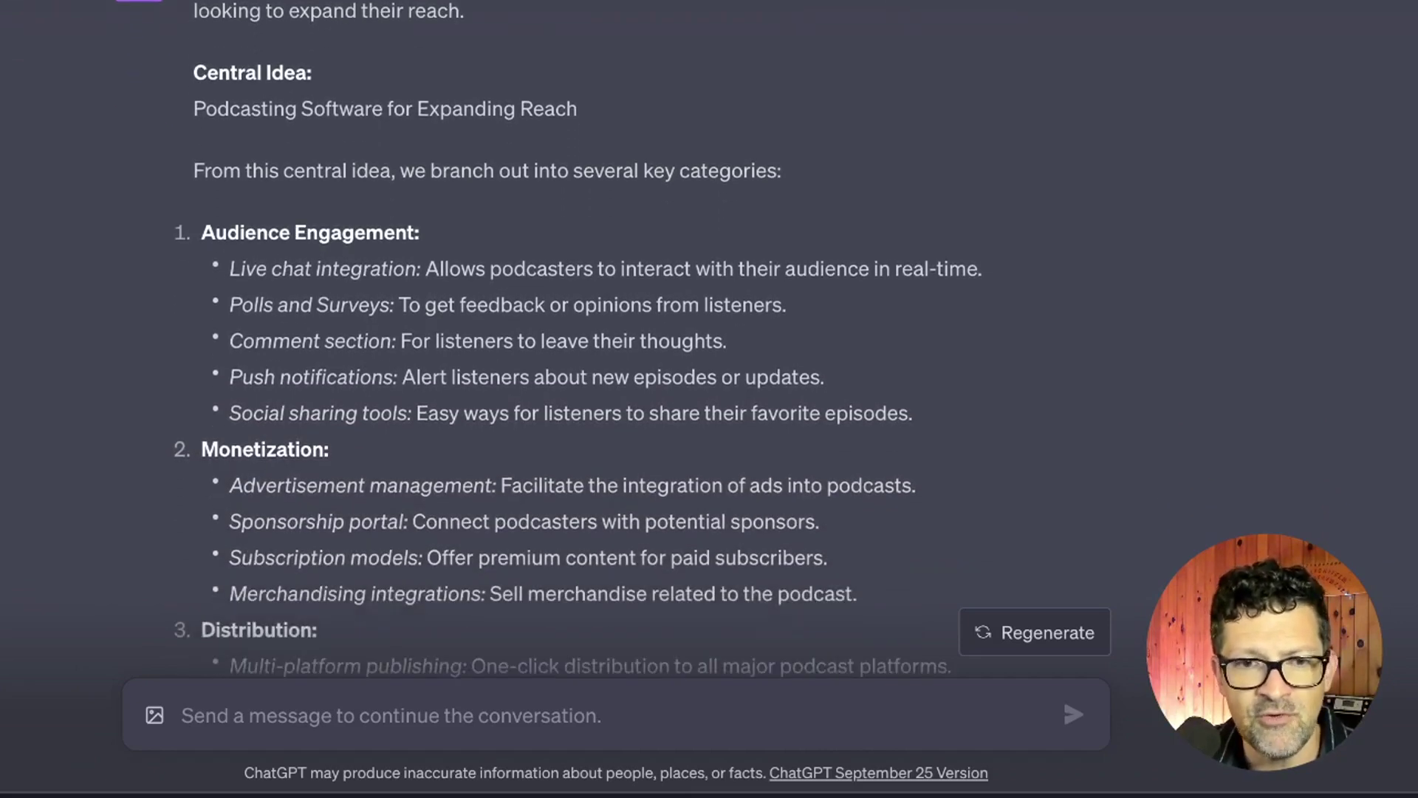
scroll(709, 355, down, 2)
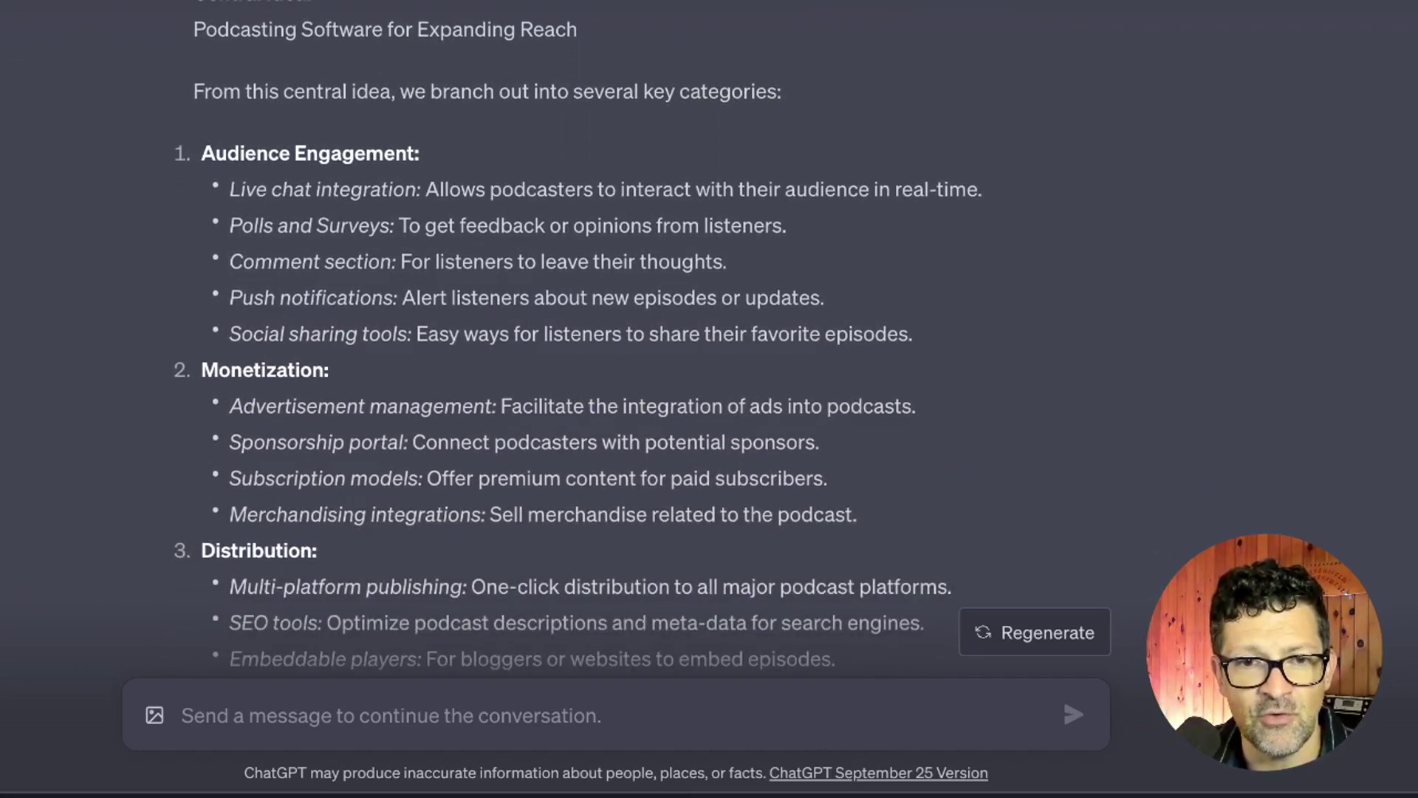
scroll(710, 355, down, 1)
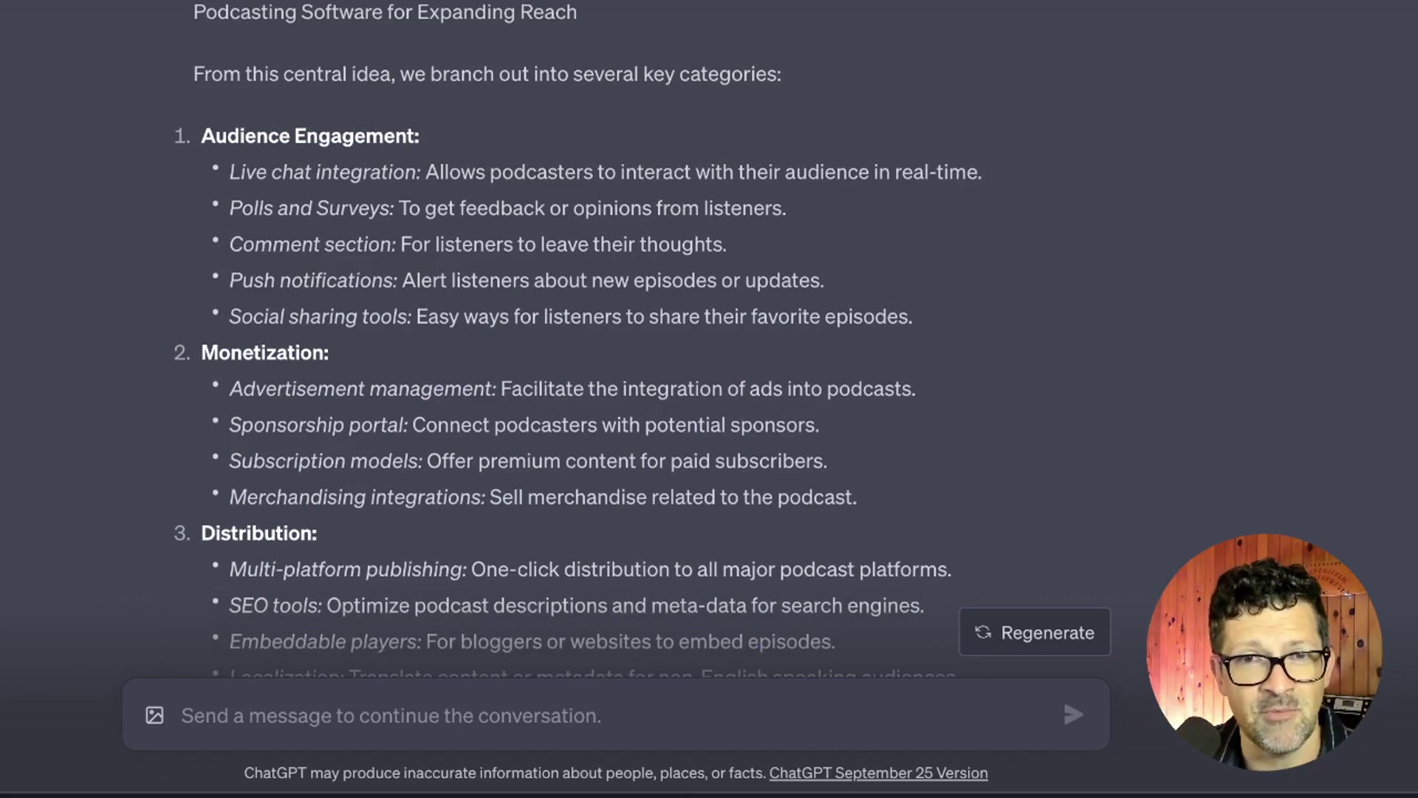
scroll(710, 355, down, 1)
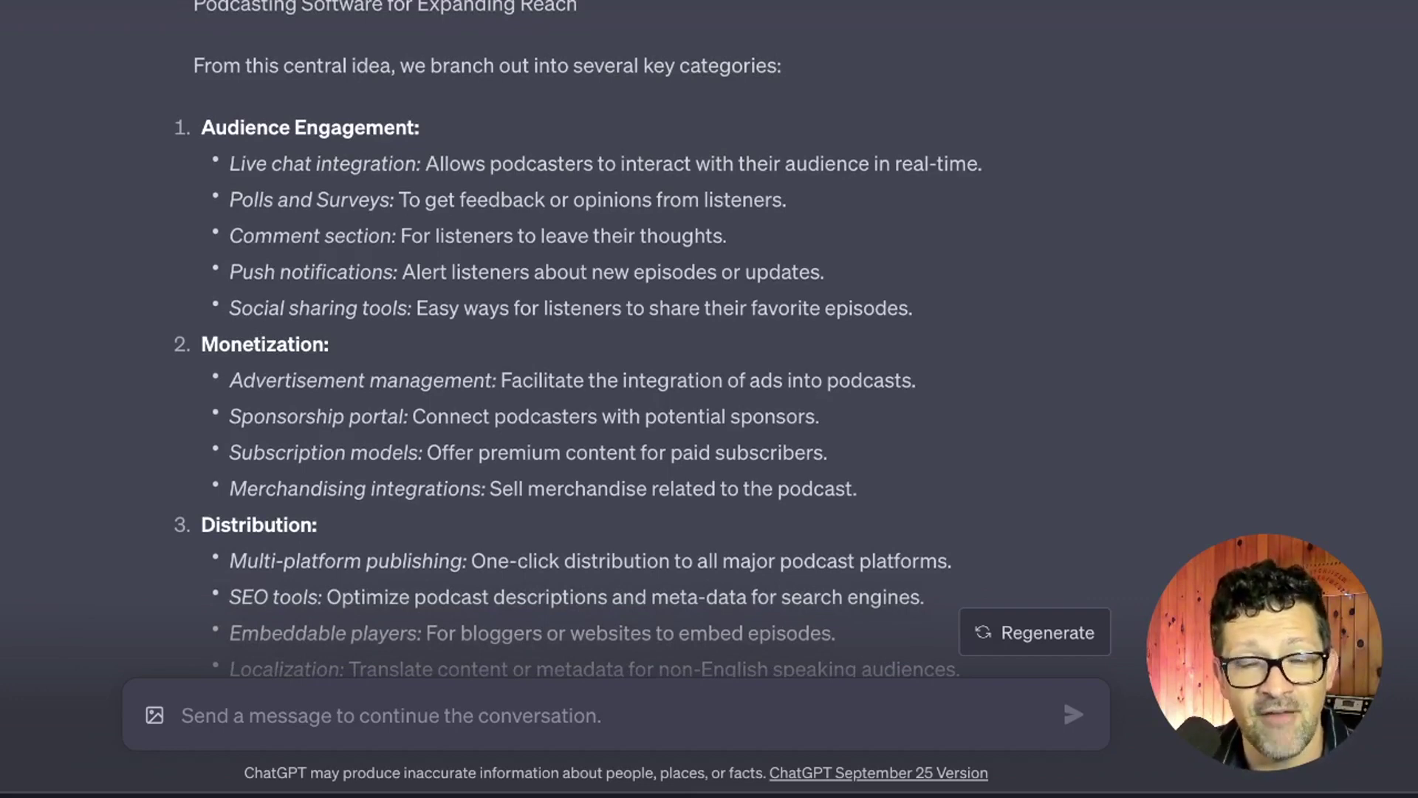
scroll(577, 341, down, 3)
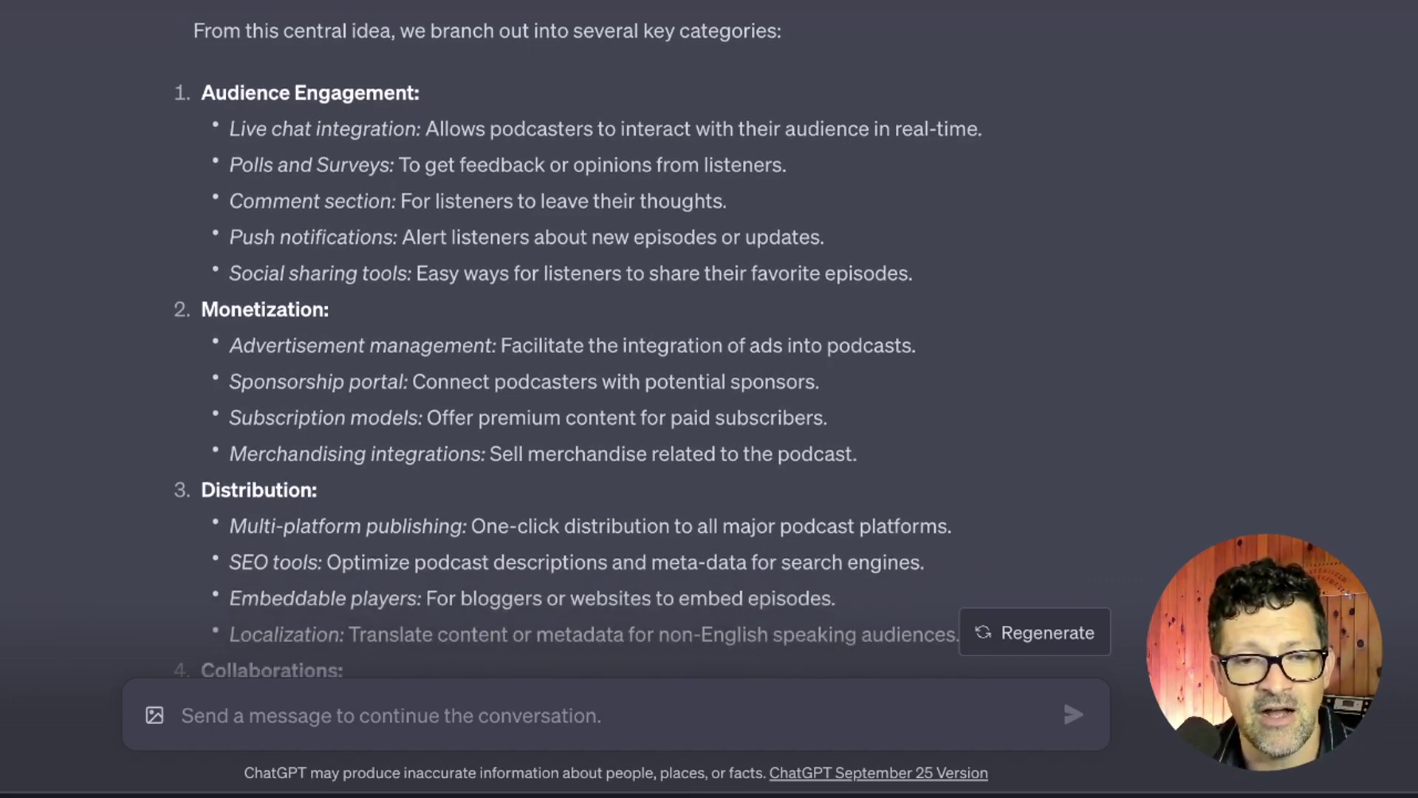
scroll(576, 340, down, 3)
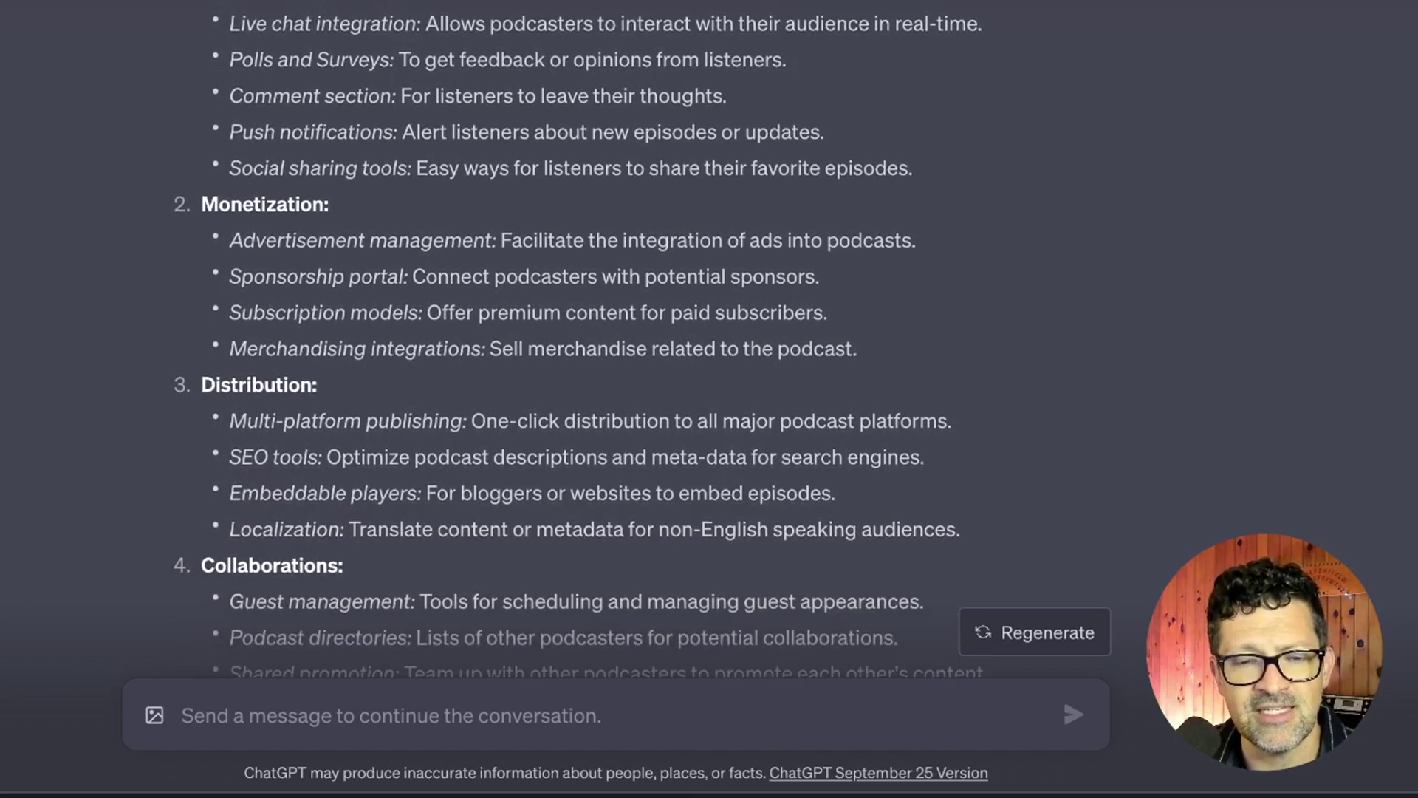
scroll(576, 341, down, 5)
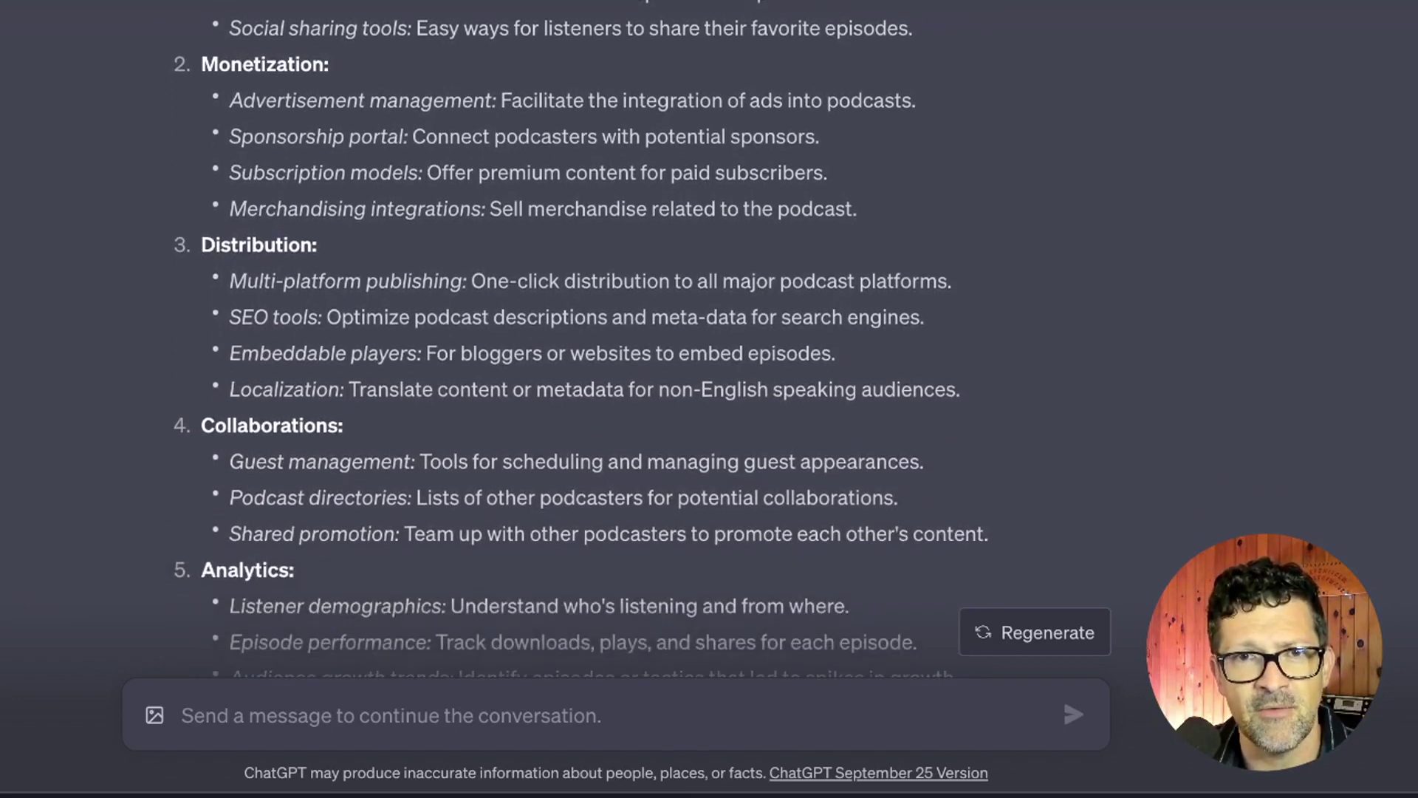
scroll(576, 340, down, 5)
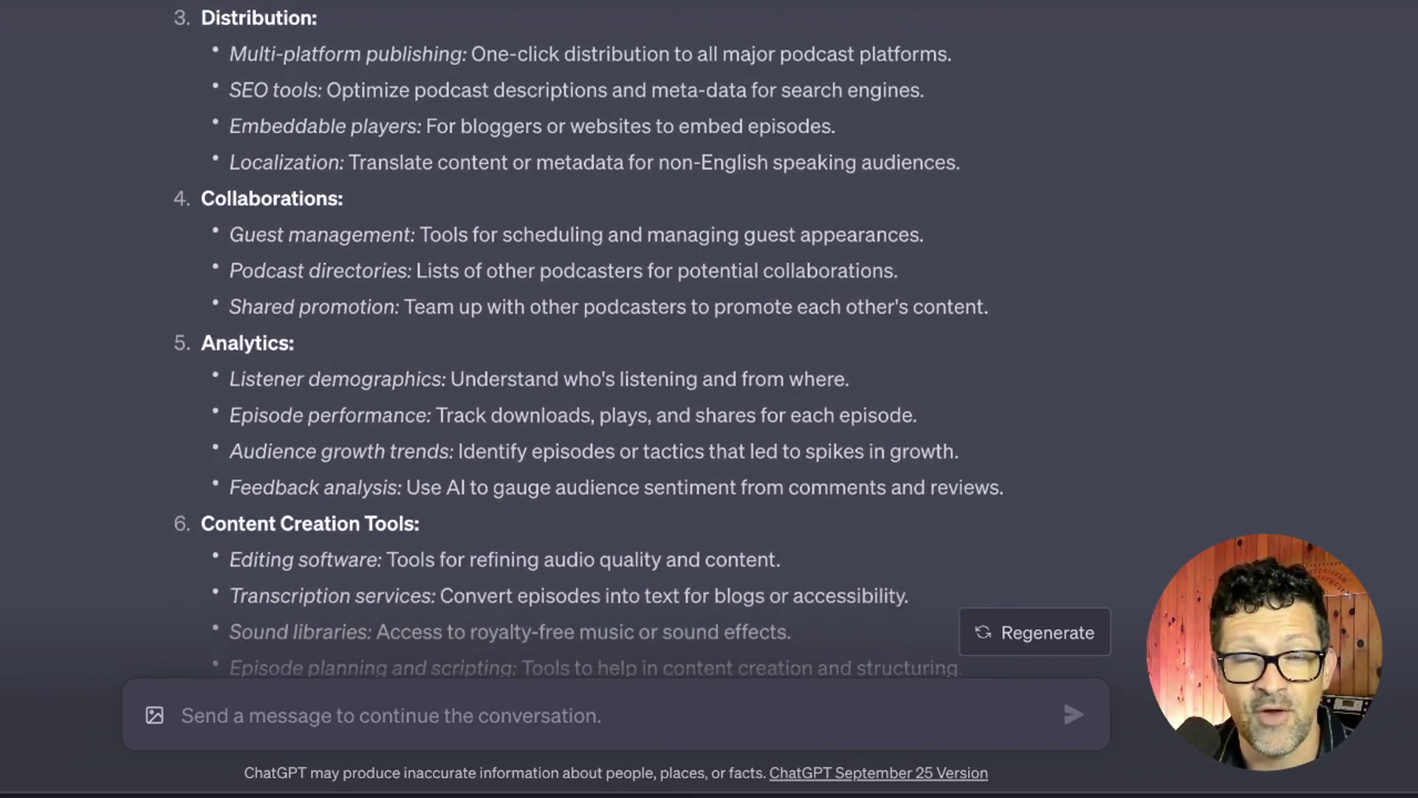
scroll(576, 341, down, 2)
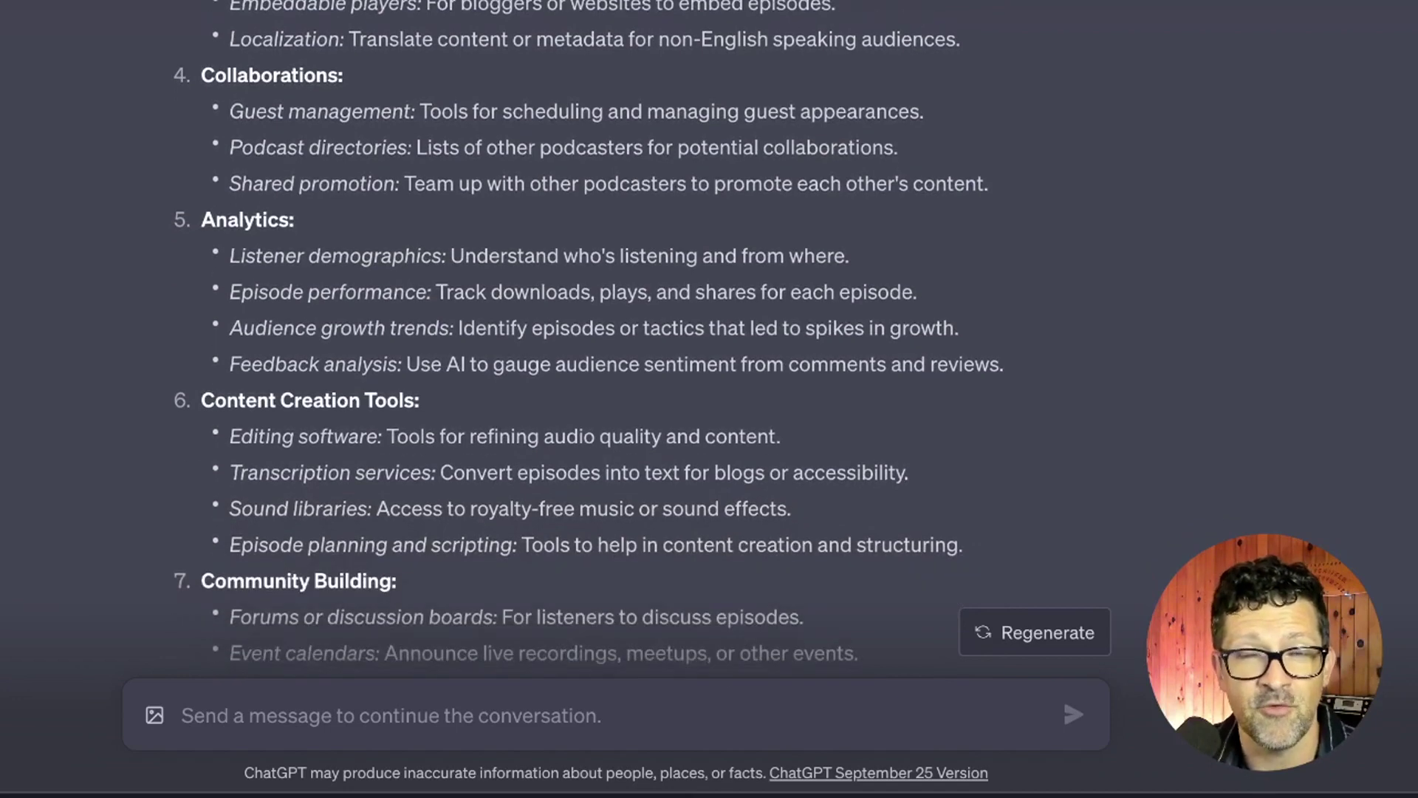
scroll(577, 341, down, 1)
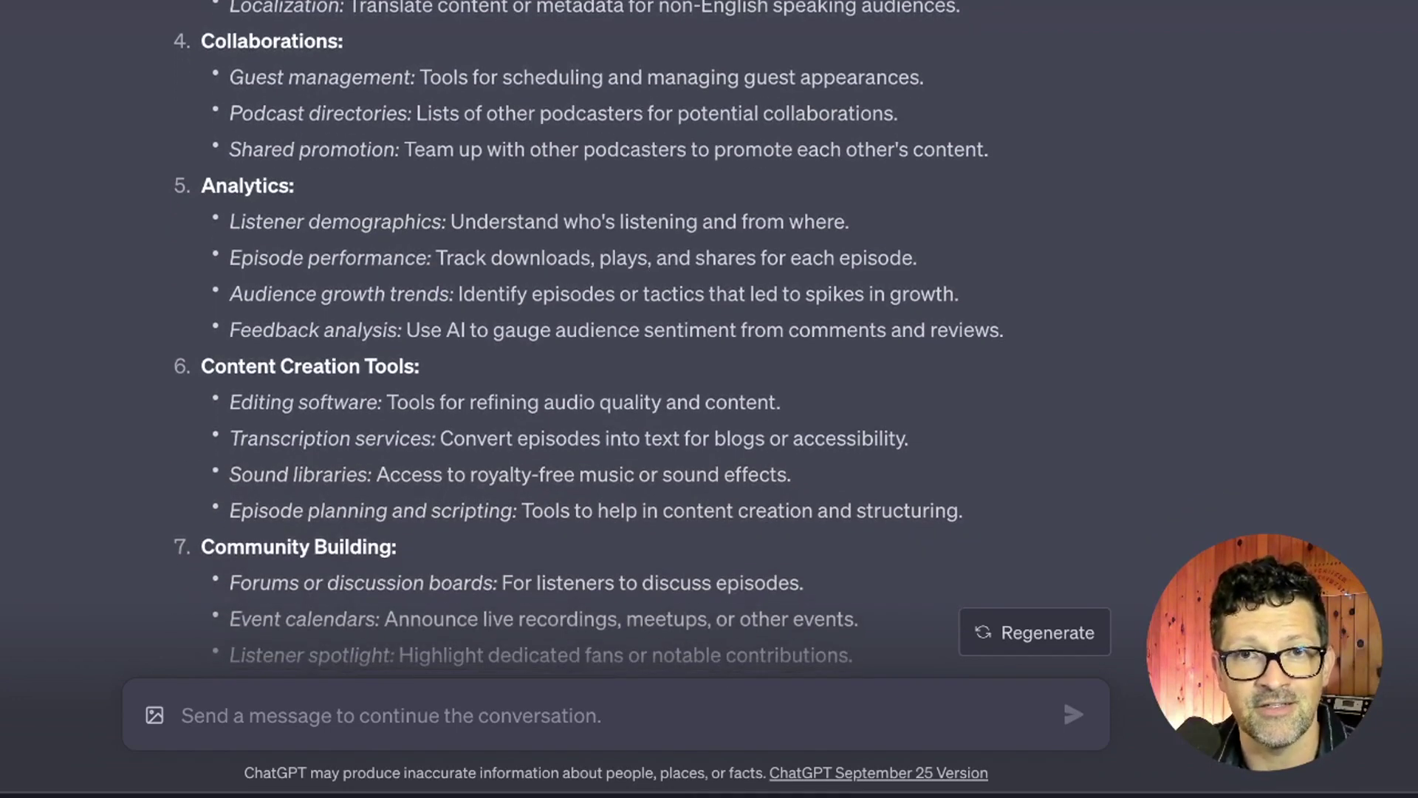
scroll(577, 340, down, 19)
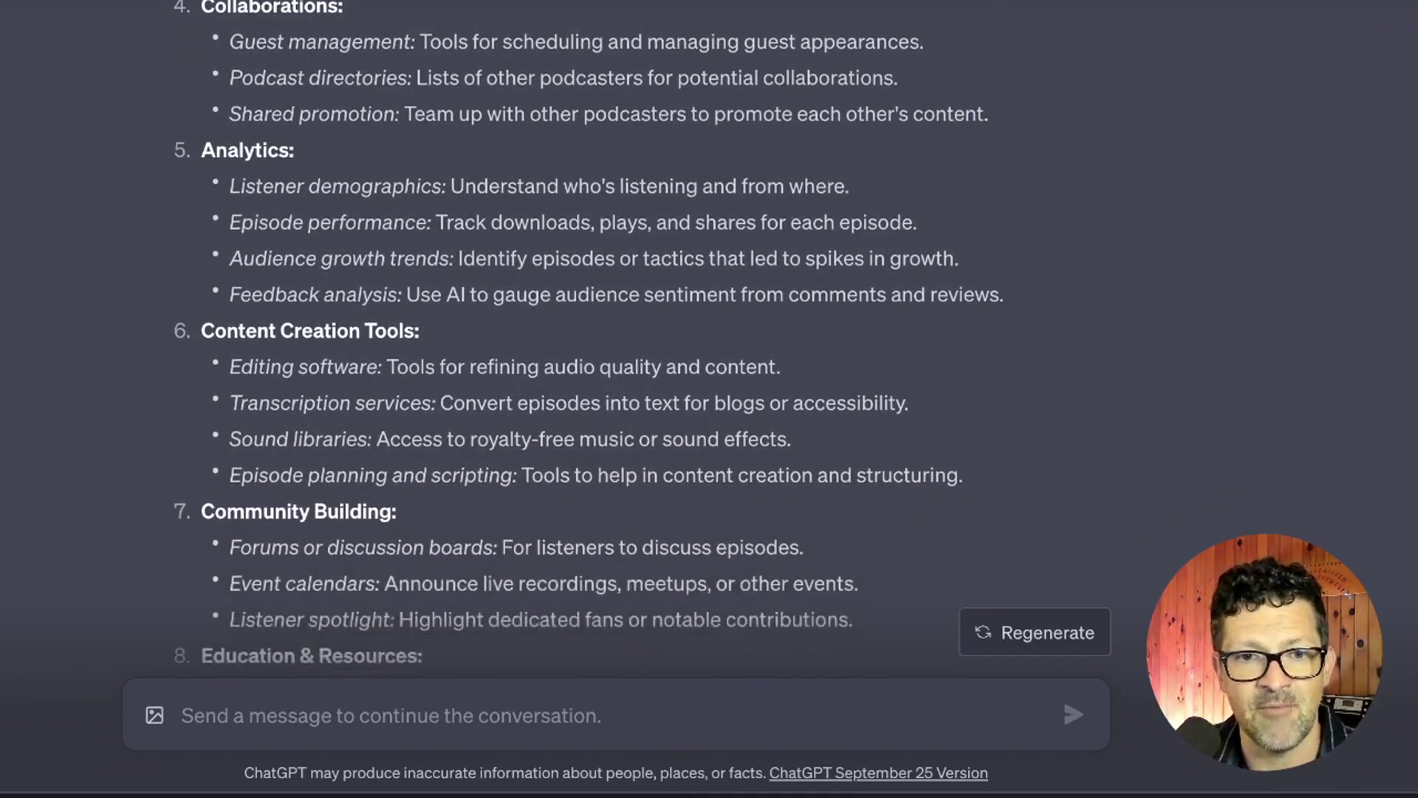
Examine the SCAMPER exercise for the podcaster software product, reading its ideas from Substitute through Reverse.
scroll(576, 341, down, 3)
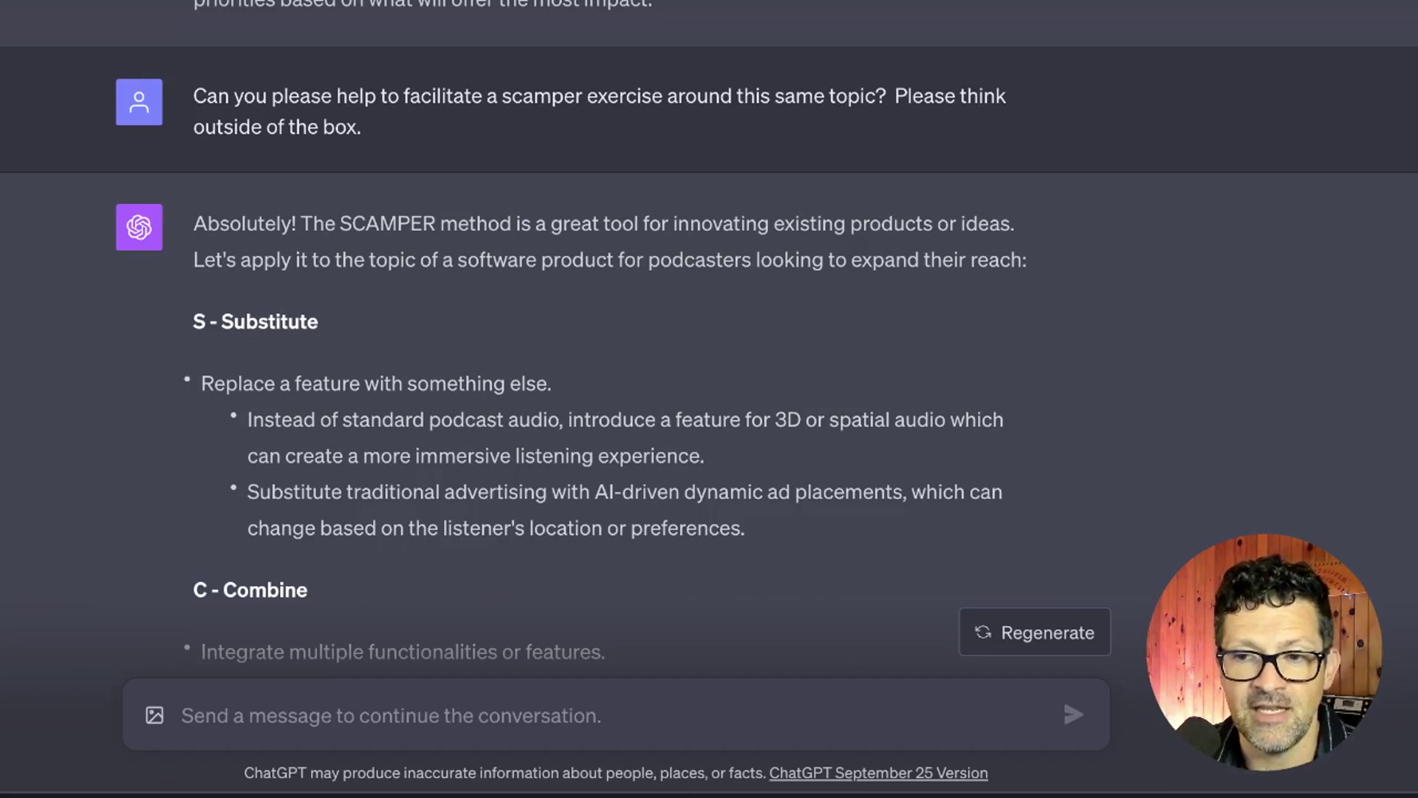
scroll(710, 346, down, 5)
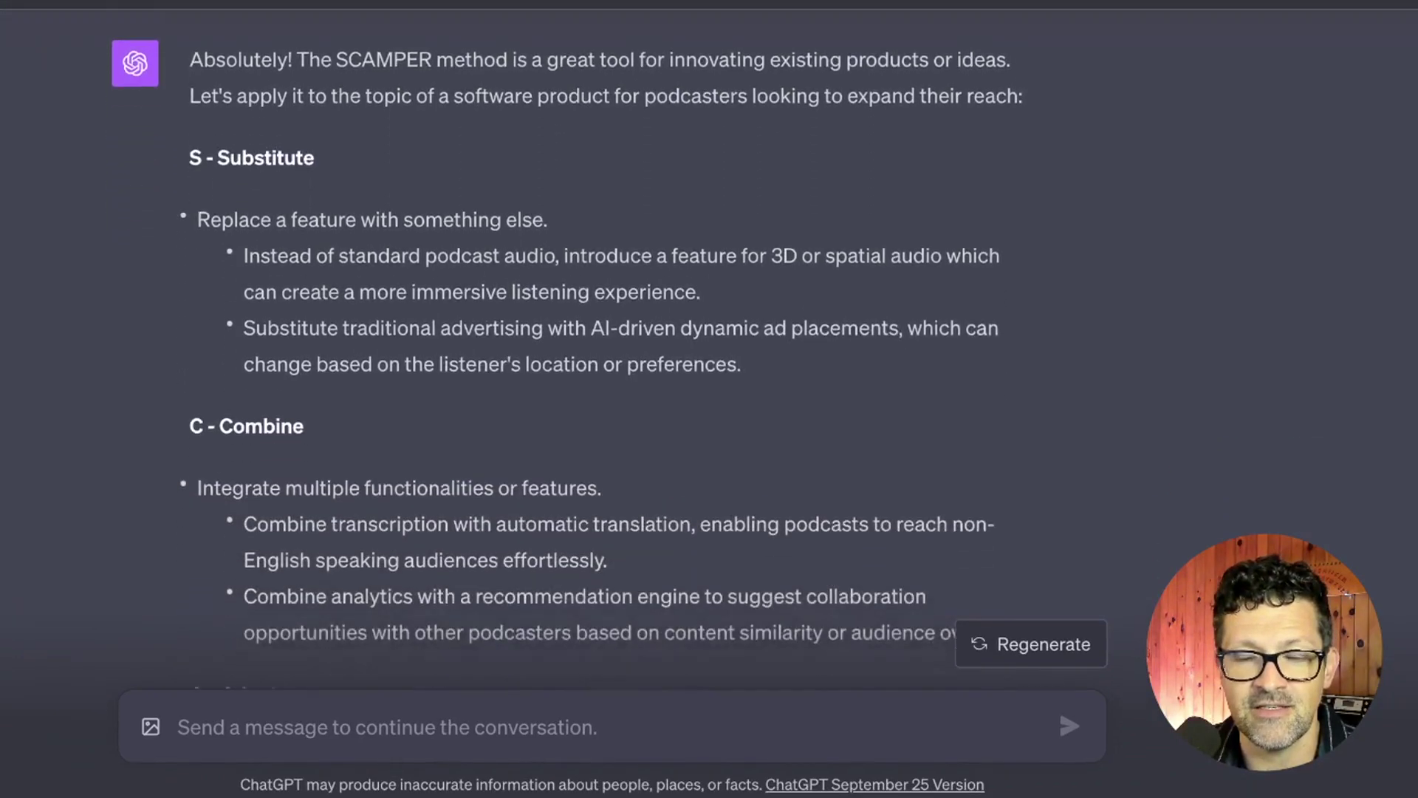
scroll(710, 346, down, 5)
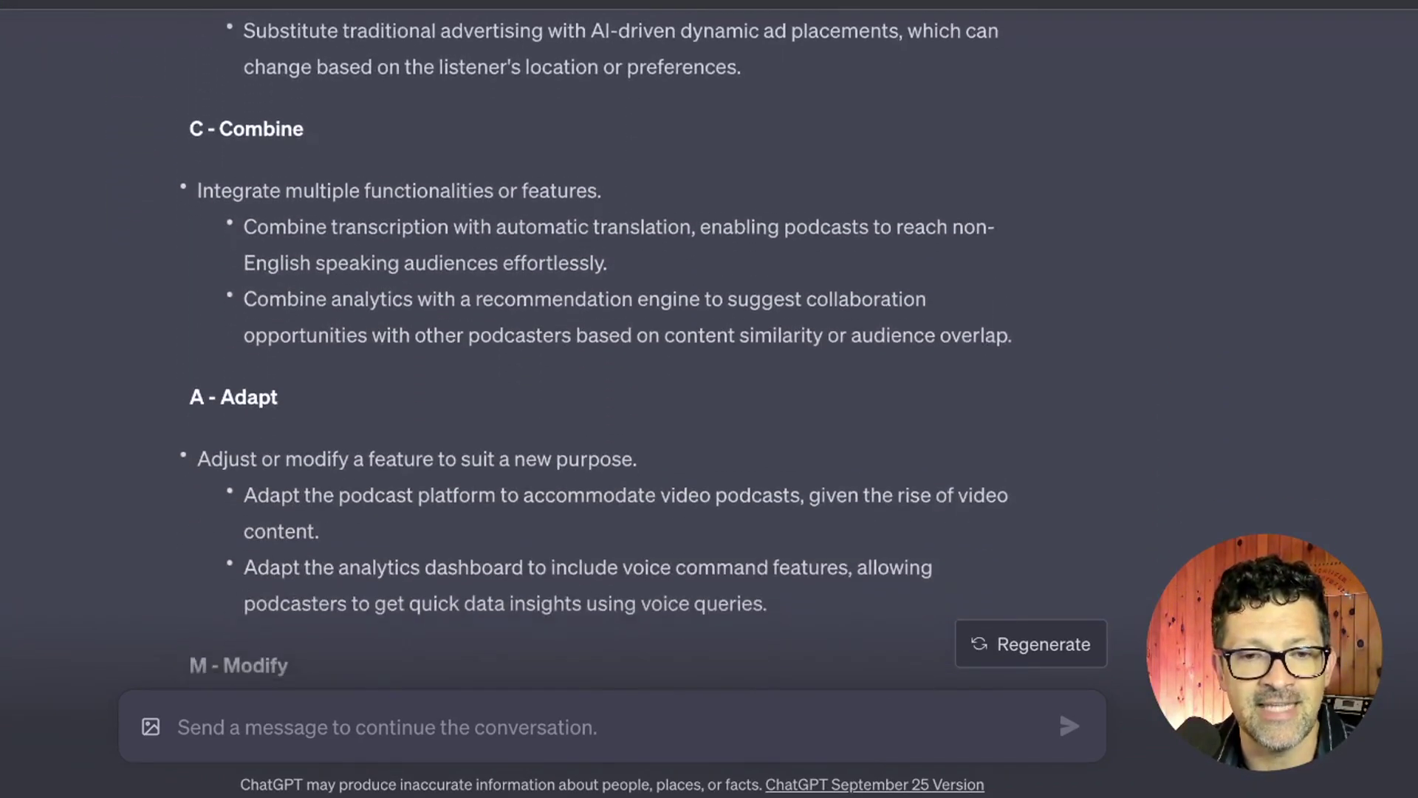
scroll(710, 346, up, 6)
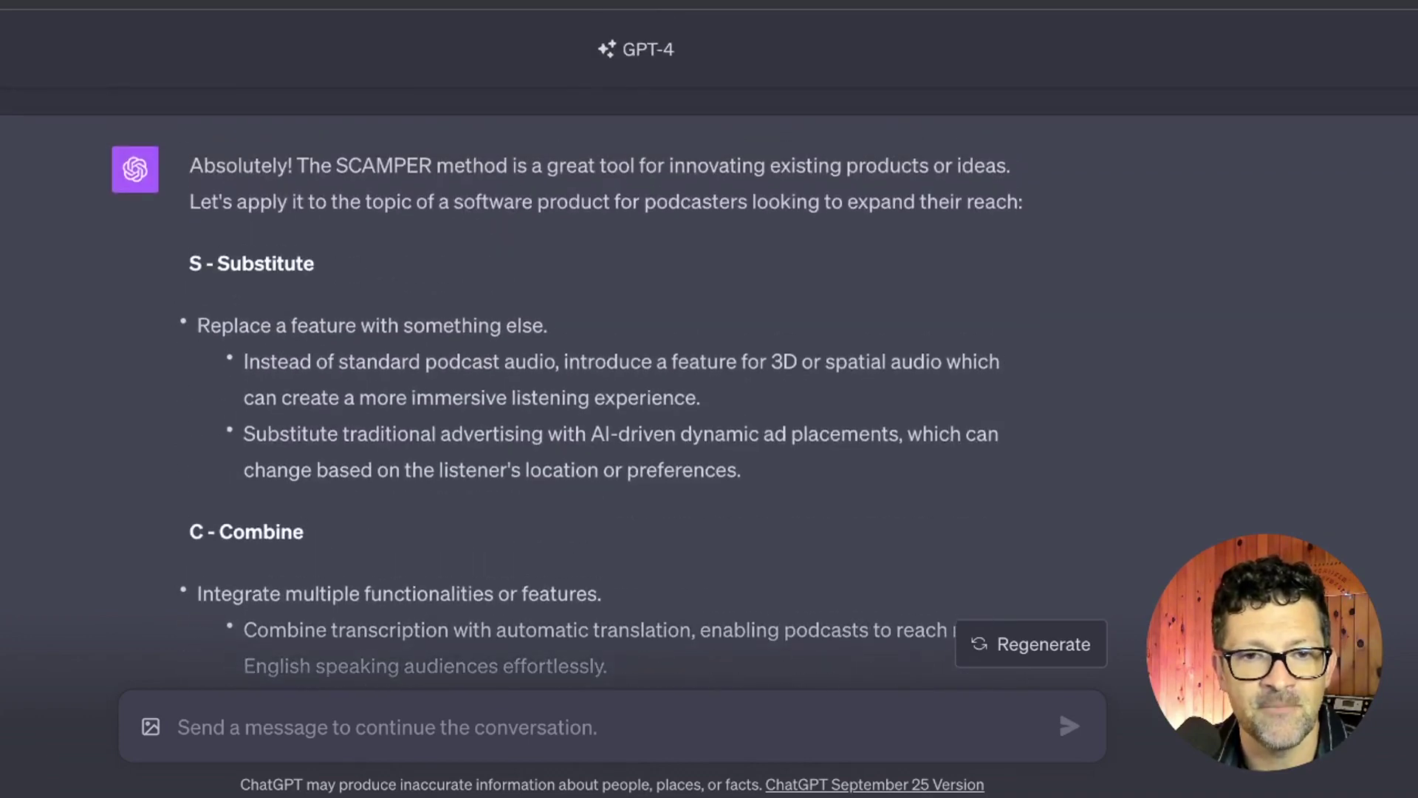
scroll(709, 356, down, 1)
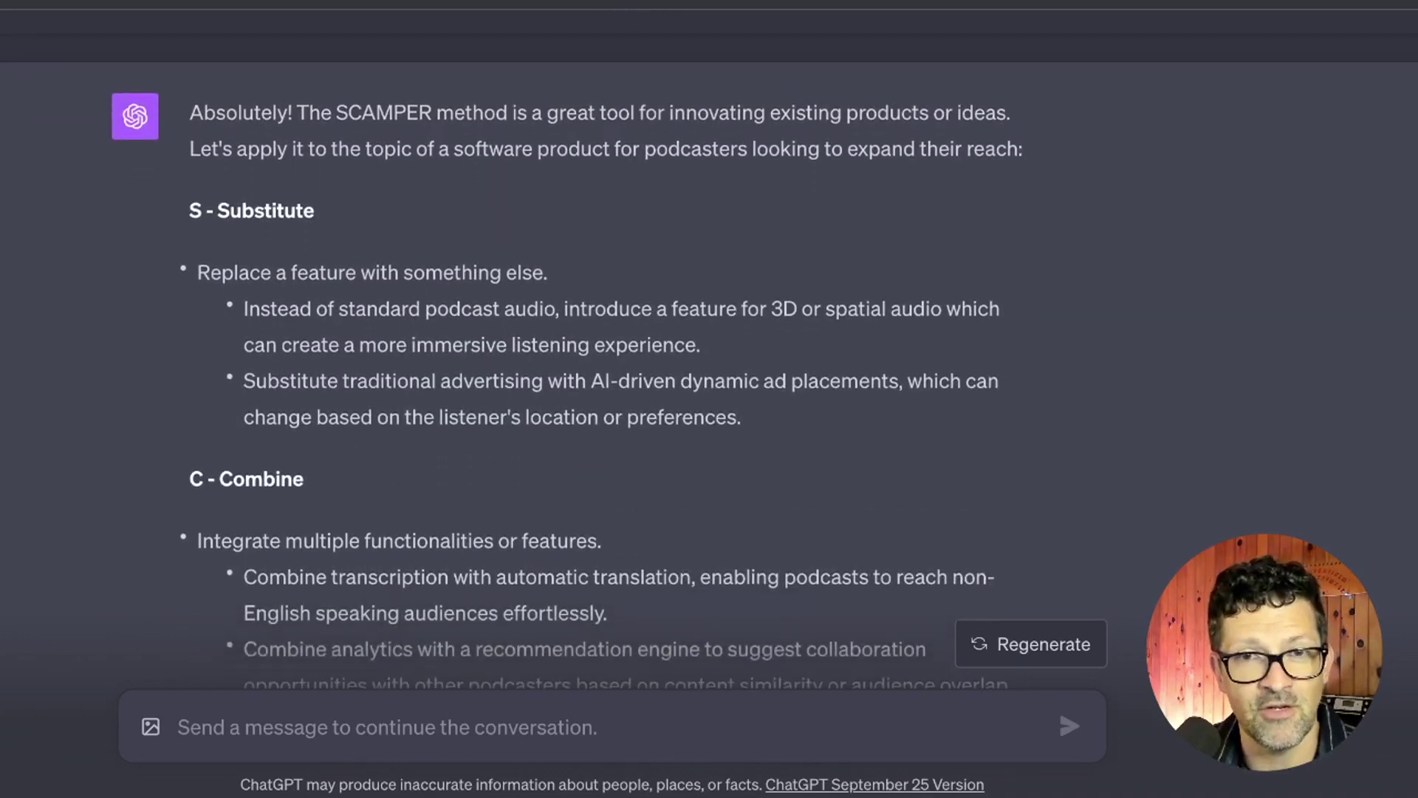
scroll(709, 346, down, 3)
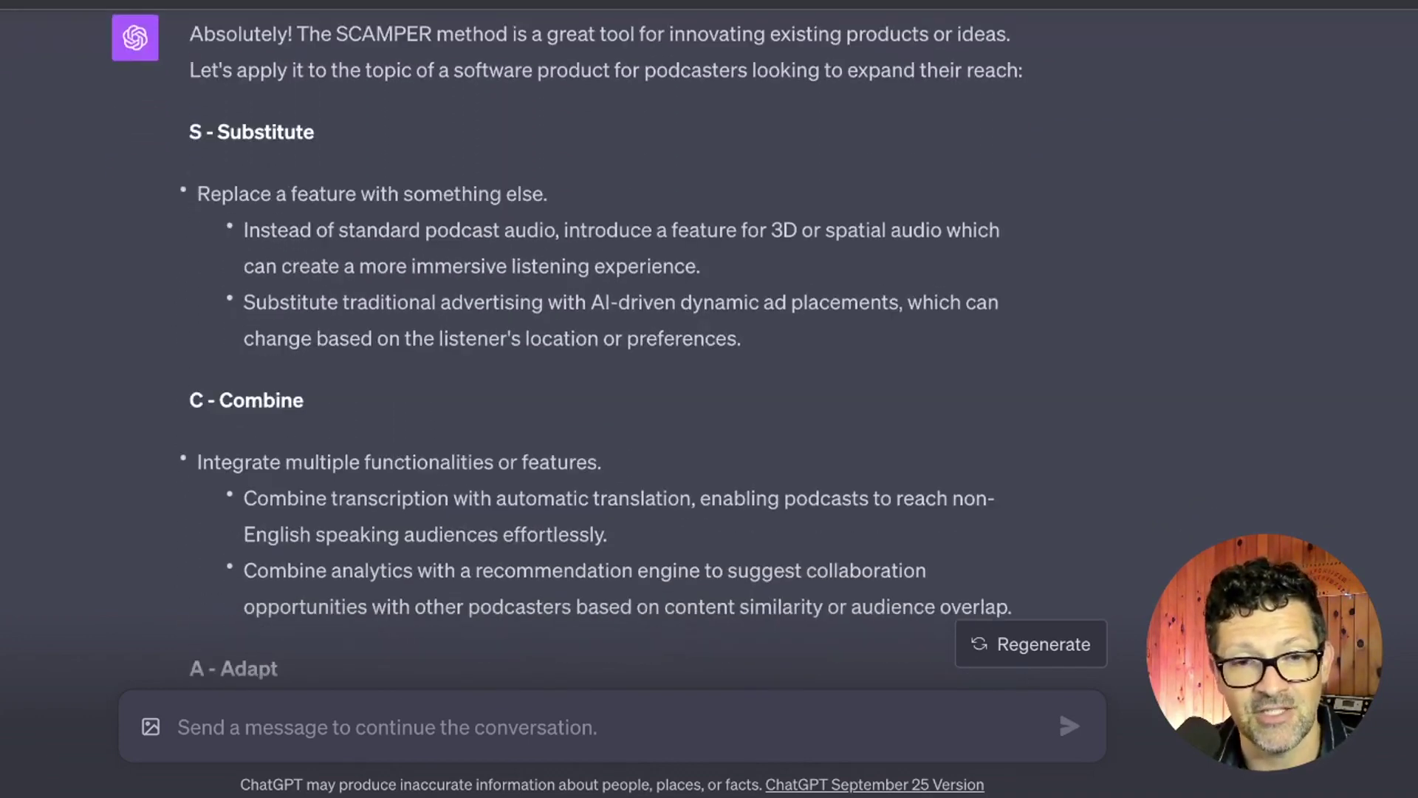
scroll(709, 348, down, 3)
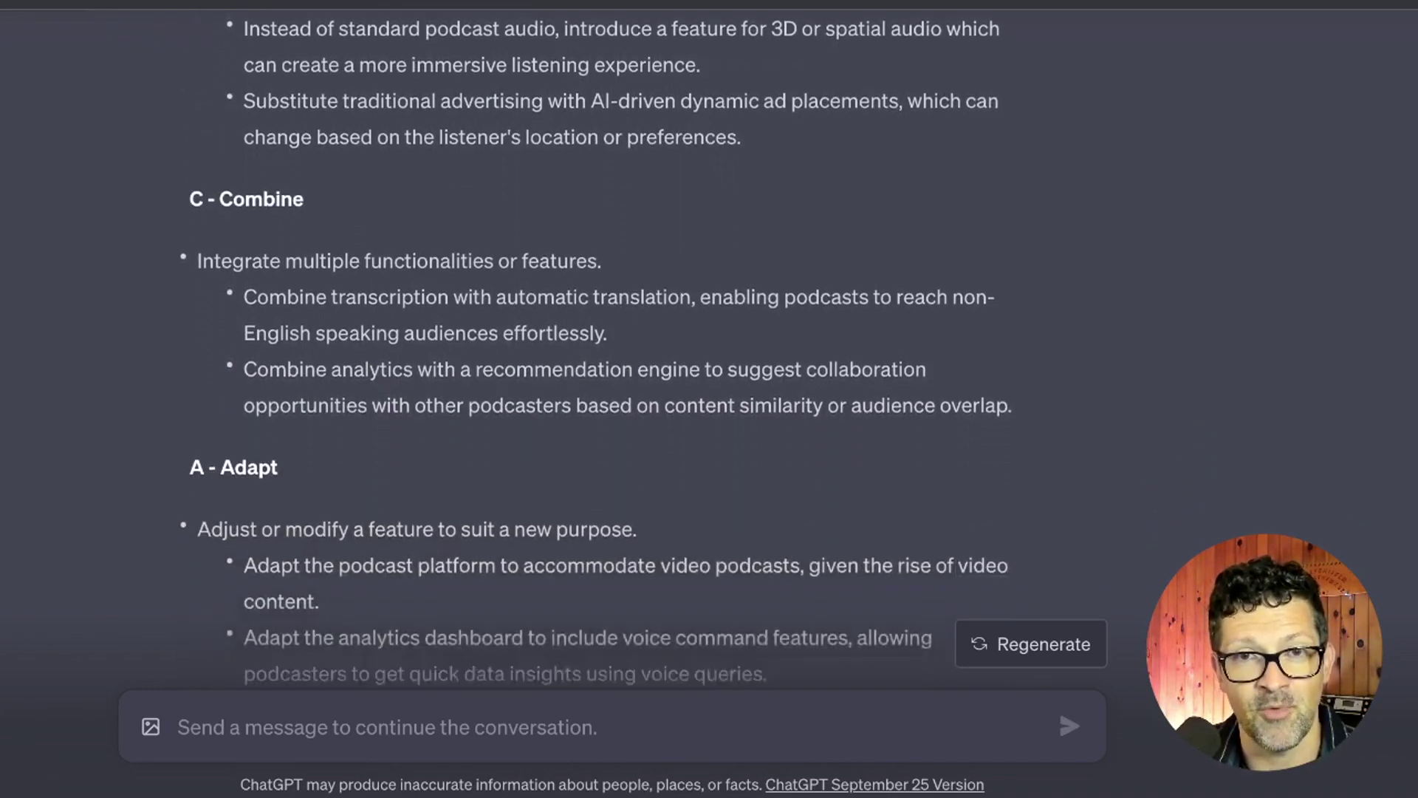
scroll(709, 348, down, 1)
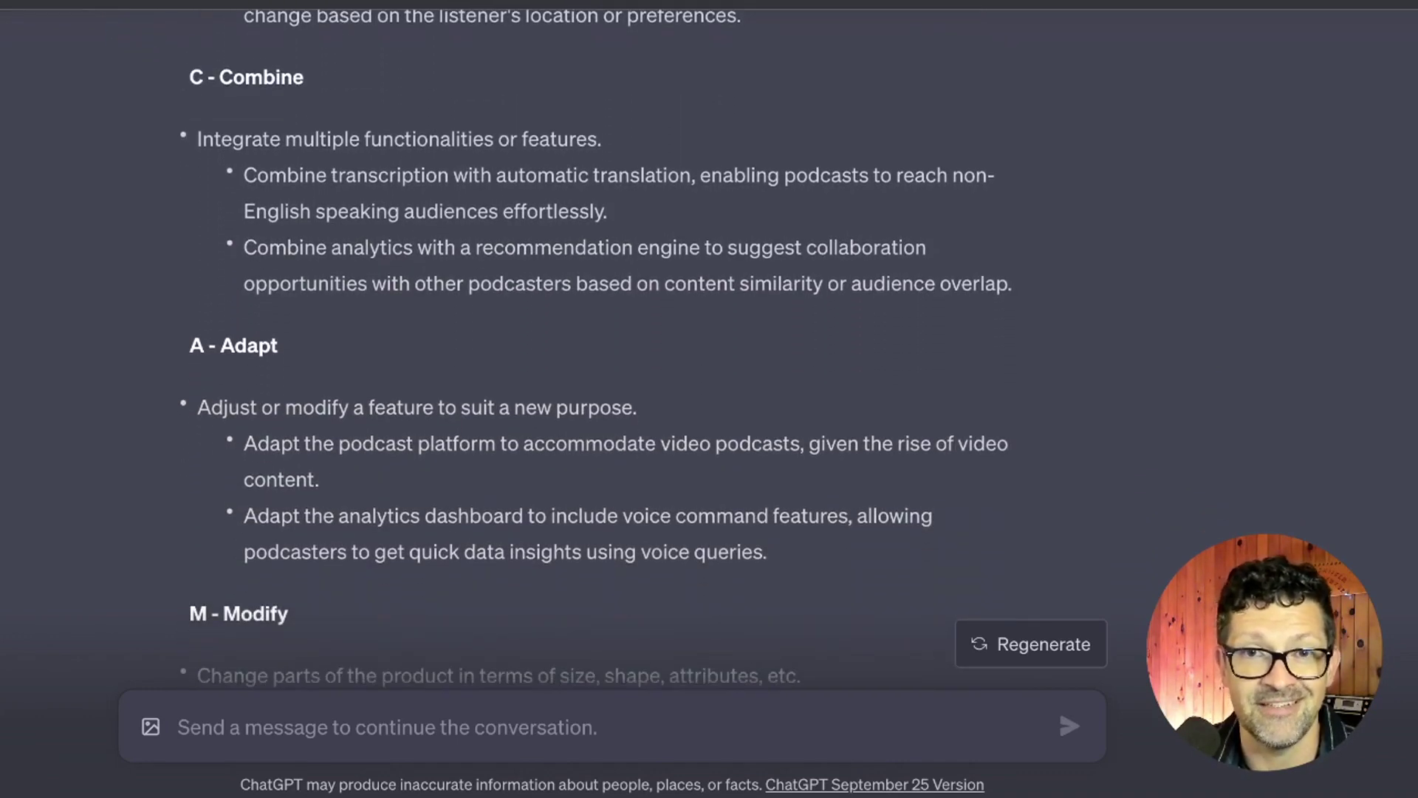
scroll(710, 347, down, 4)
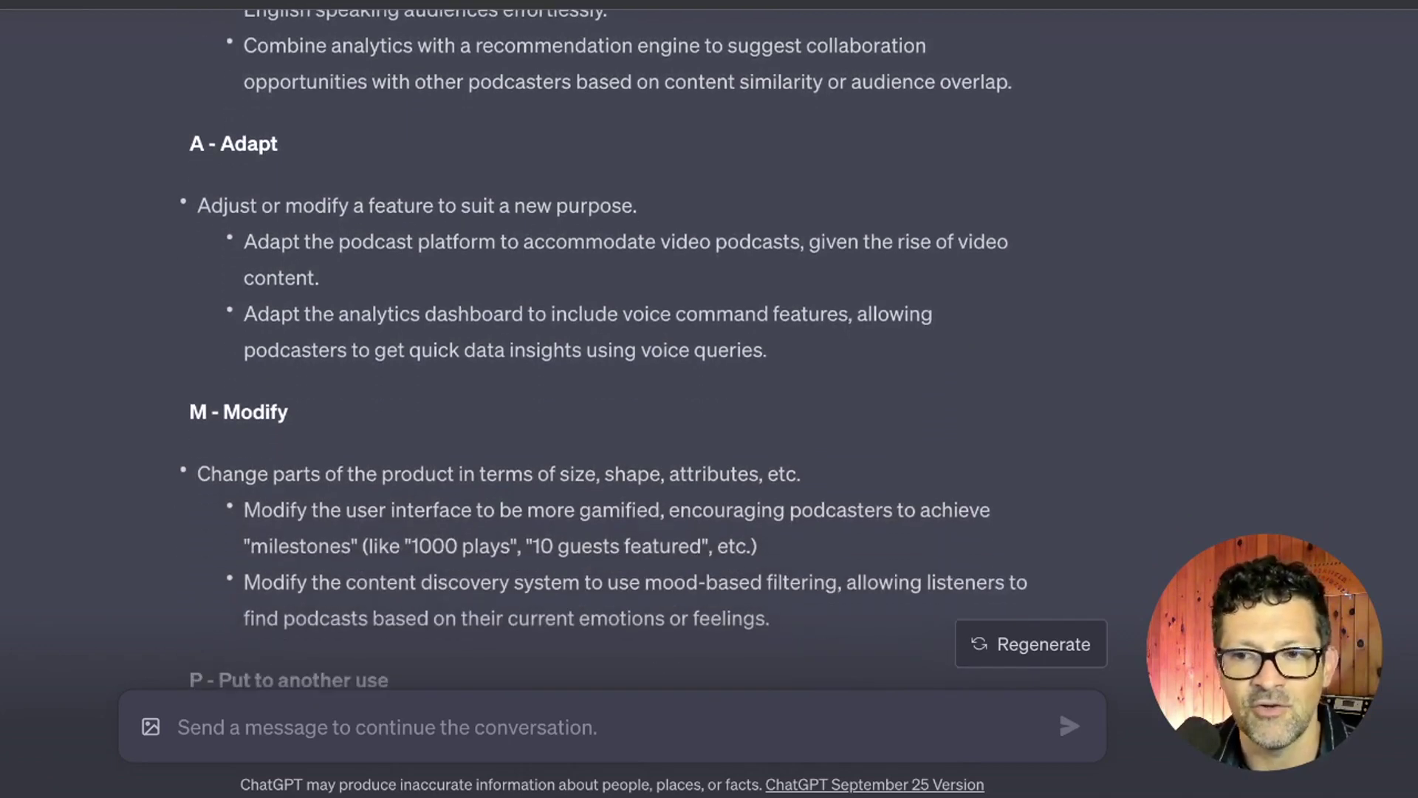
scroll(709, 347, down, 4)
scroll(709, 347, down, 4)
scroll(709, 347, down, 7)
scroll(709, 347, down, 5)
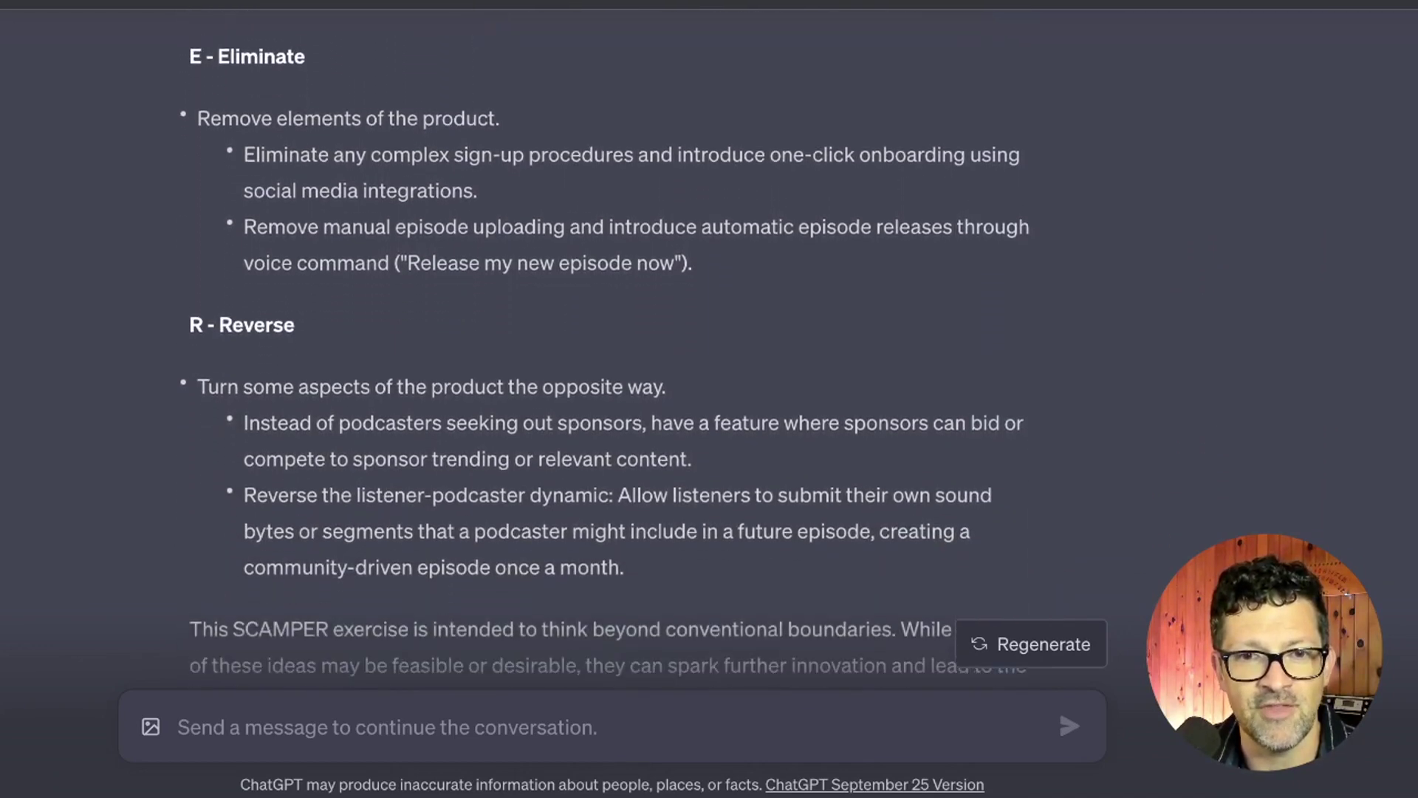
scroll(709, 346, down, 1)
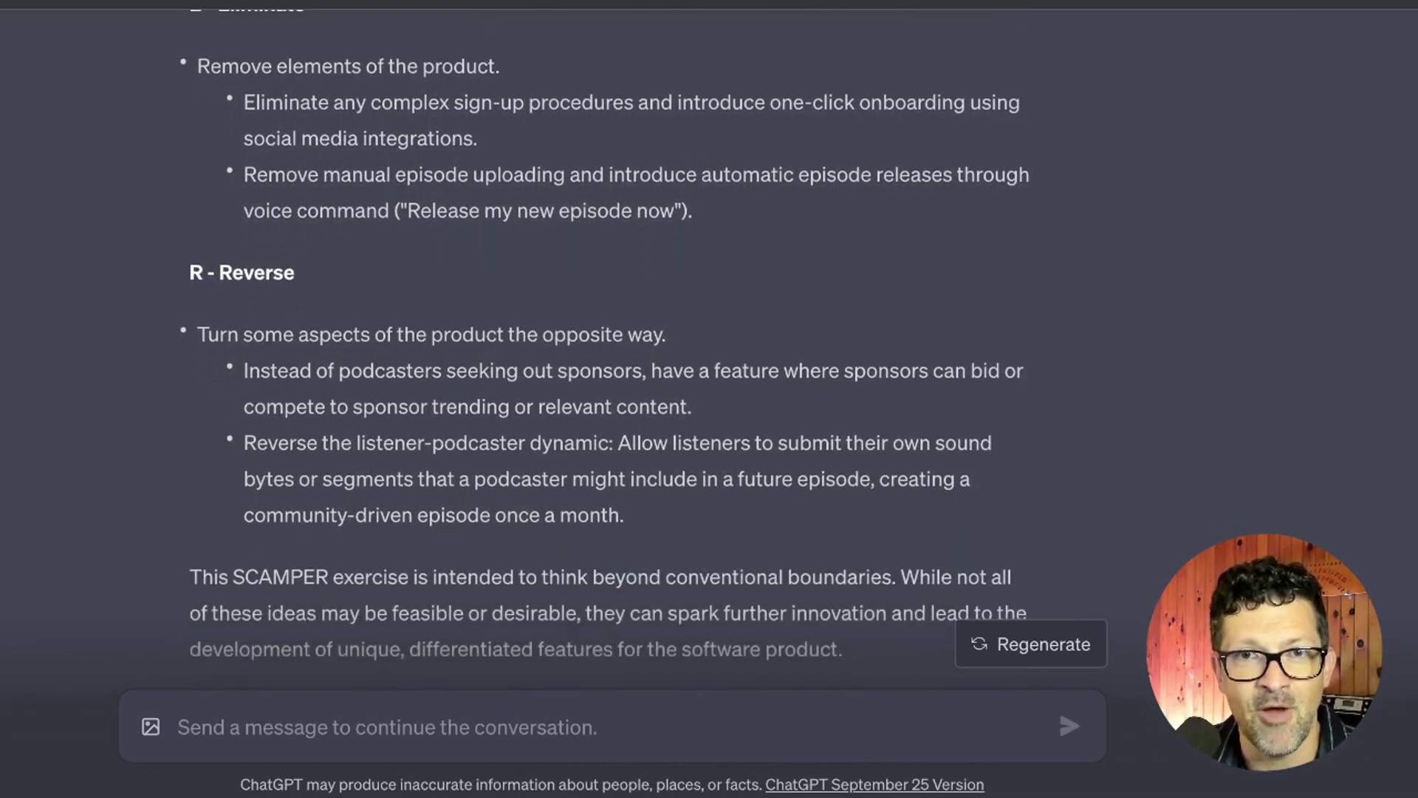
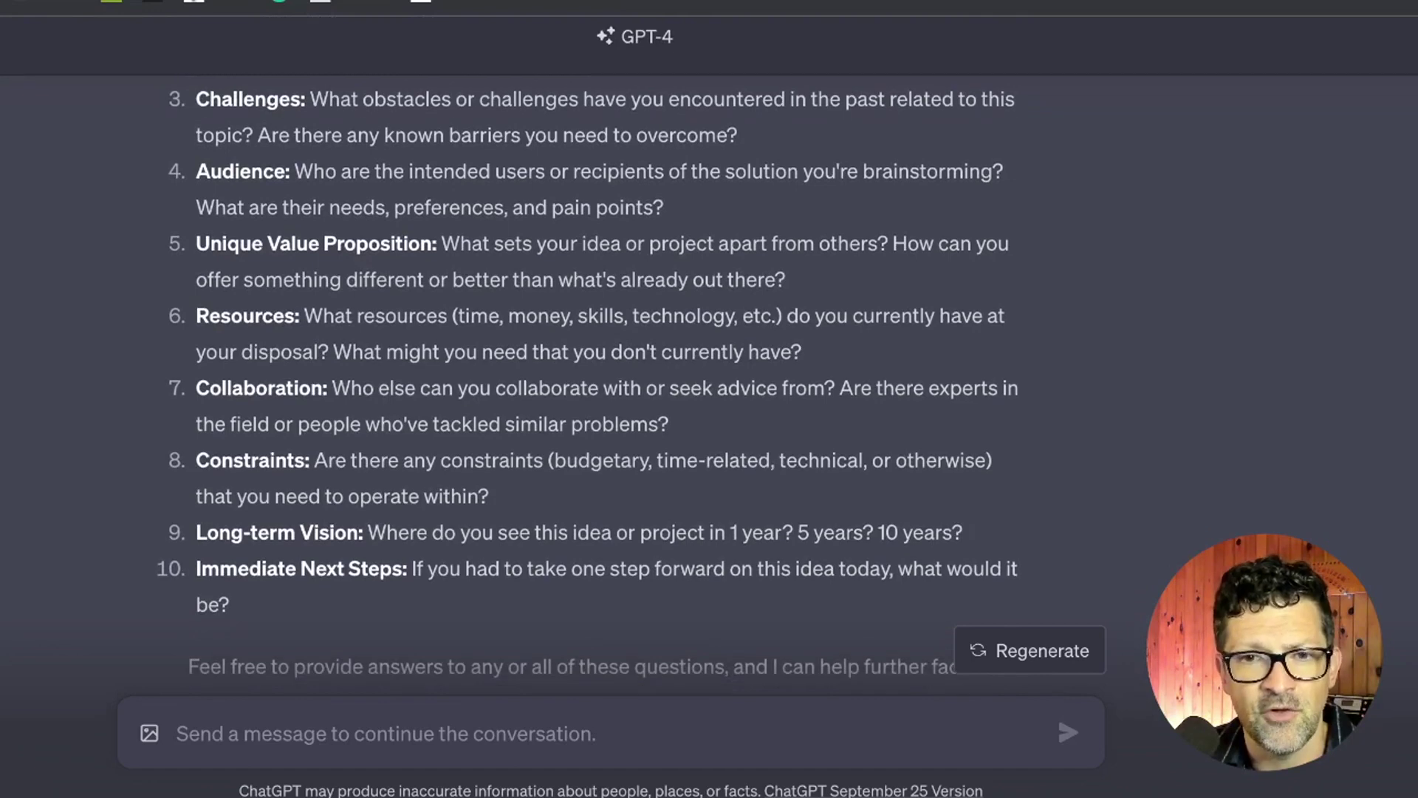
Read the remaining brainstorming questions and the follow-up prompt about launching a social media presence for an accounting service.
scroll(709, 355, down, 2)
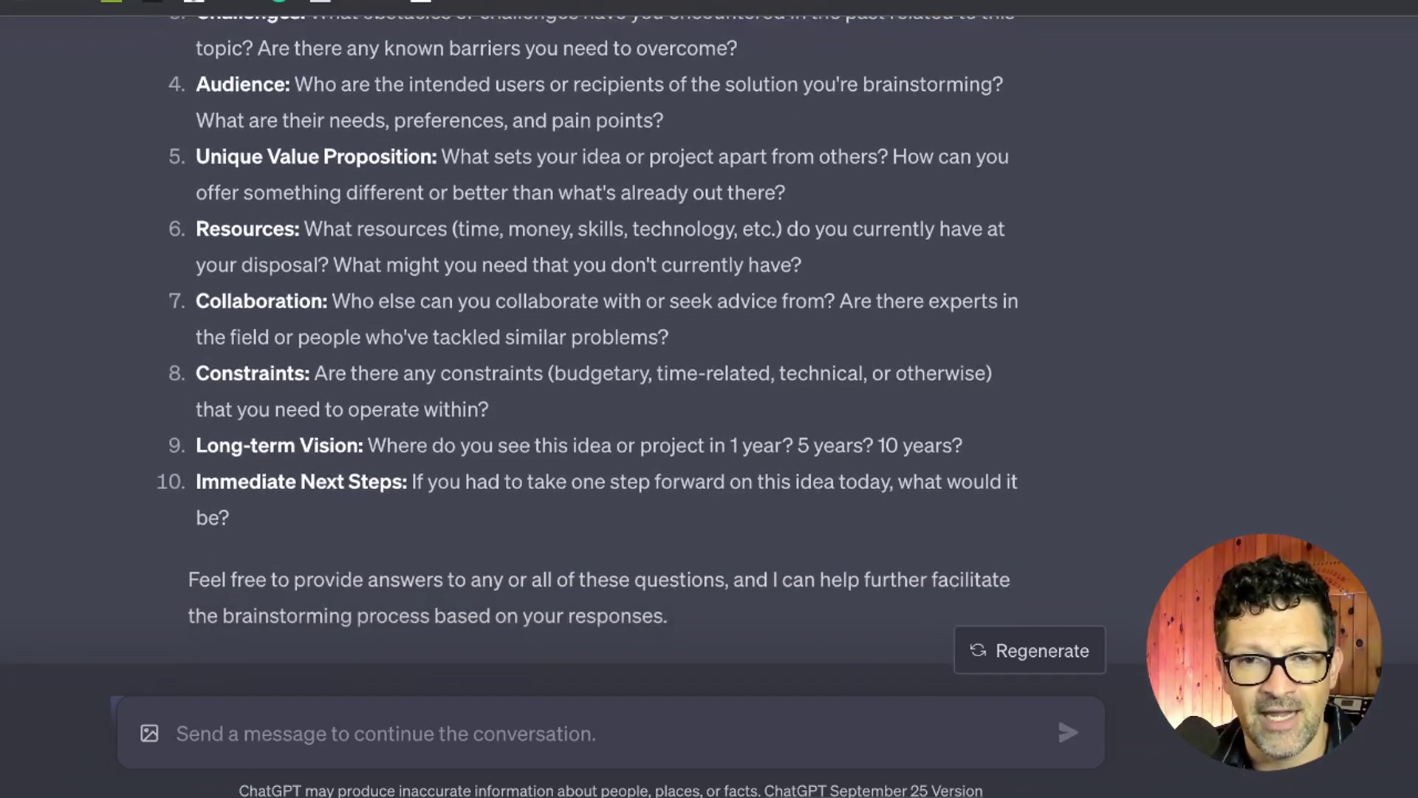
scroll(710, 355, down, 6)
scroll(710, 355, down, 4)
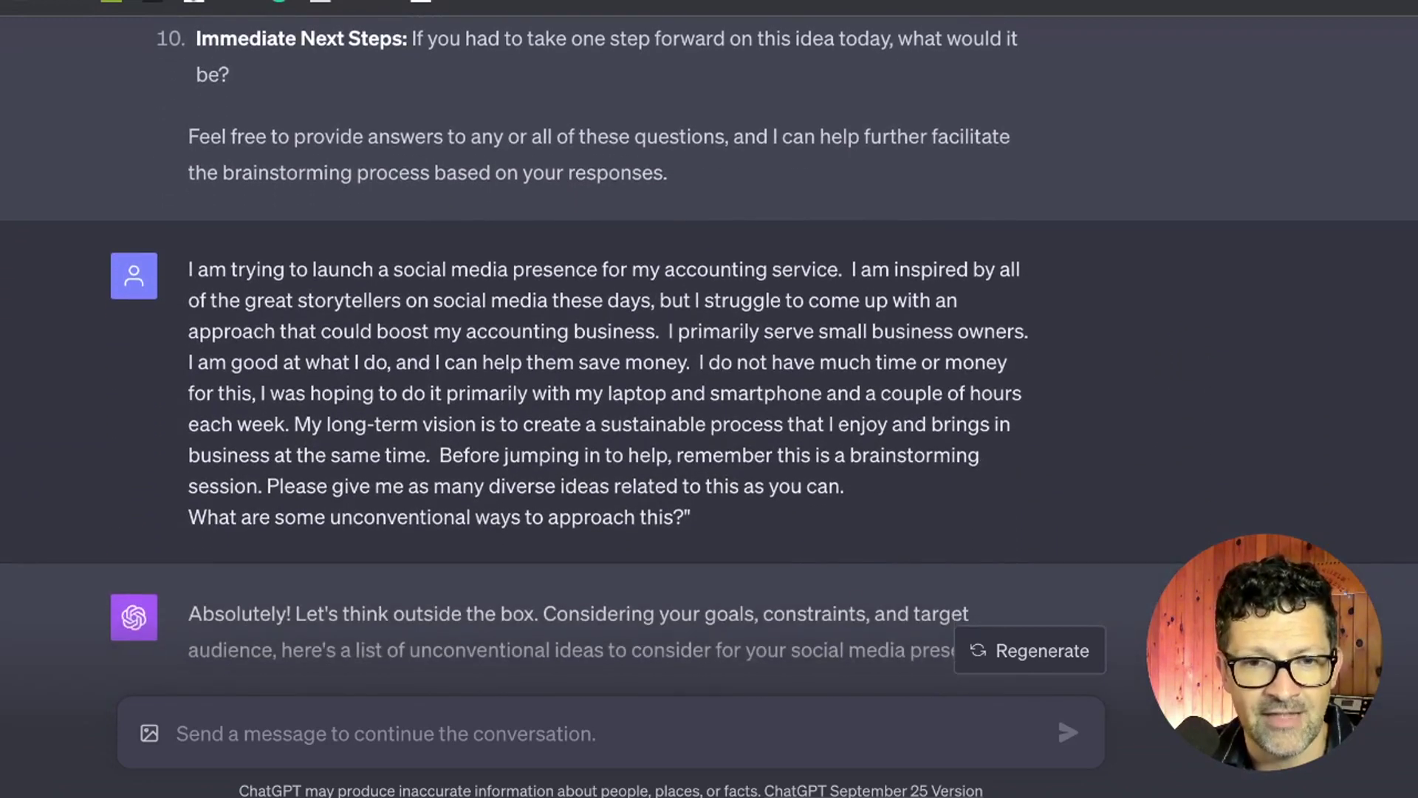
scroll(709, 341, down, 1)
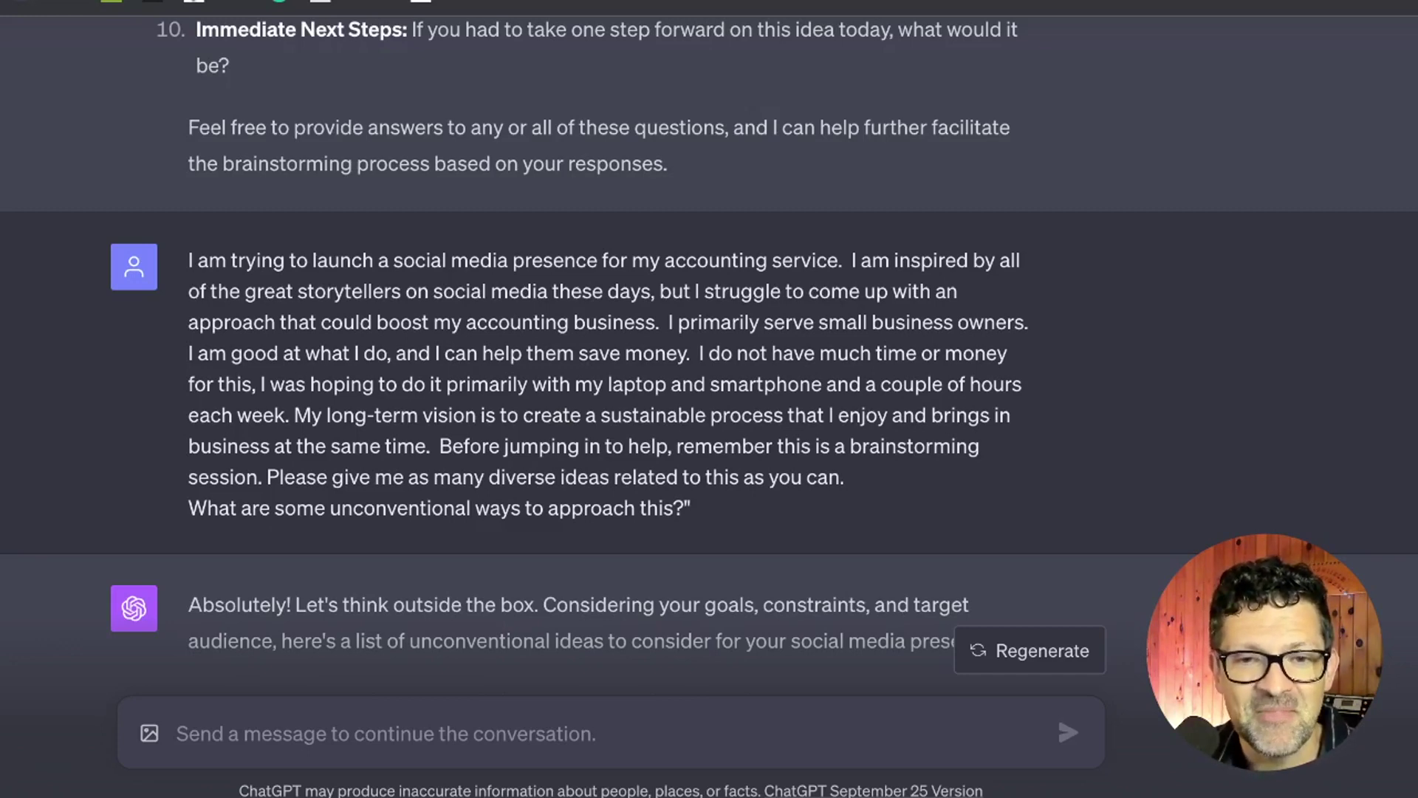
Highlight the accounting prompt's closing request, from "Before jumping in to help" through the question about unconventional approaches.
scroll(710, 369, down, 2)
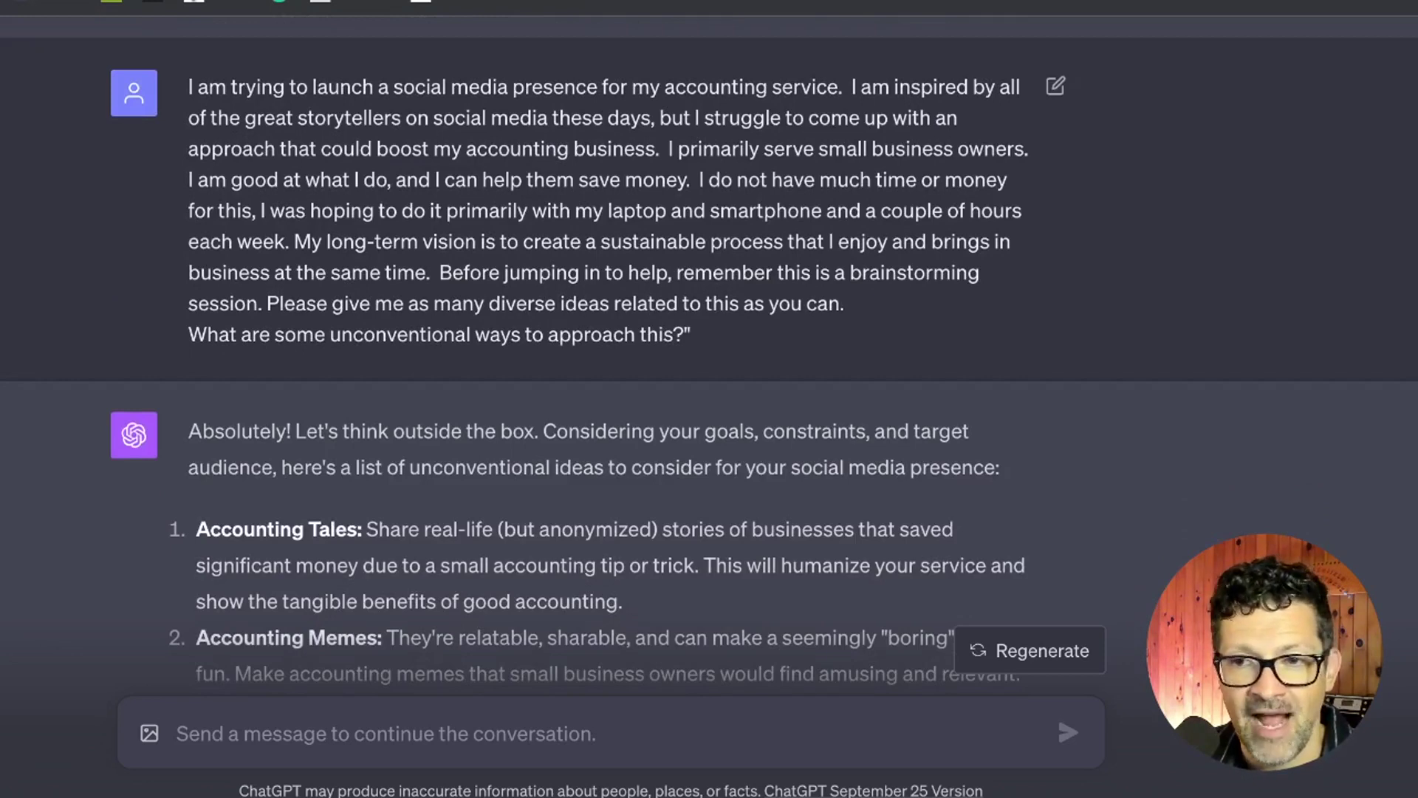
scroll(709, 355, up, 1)
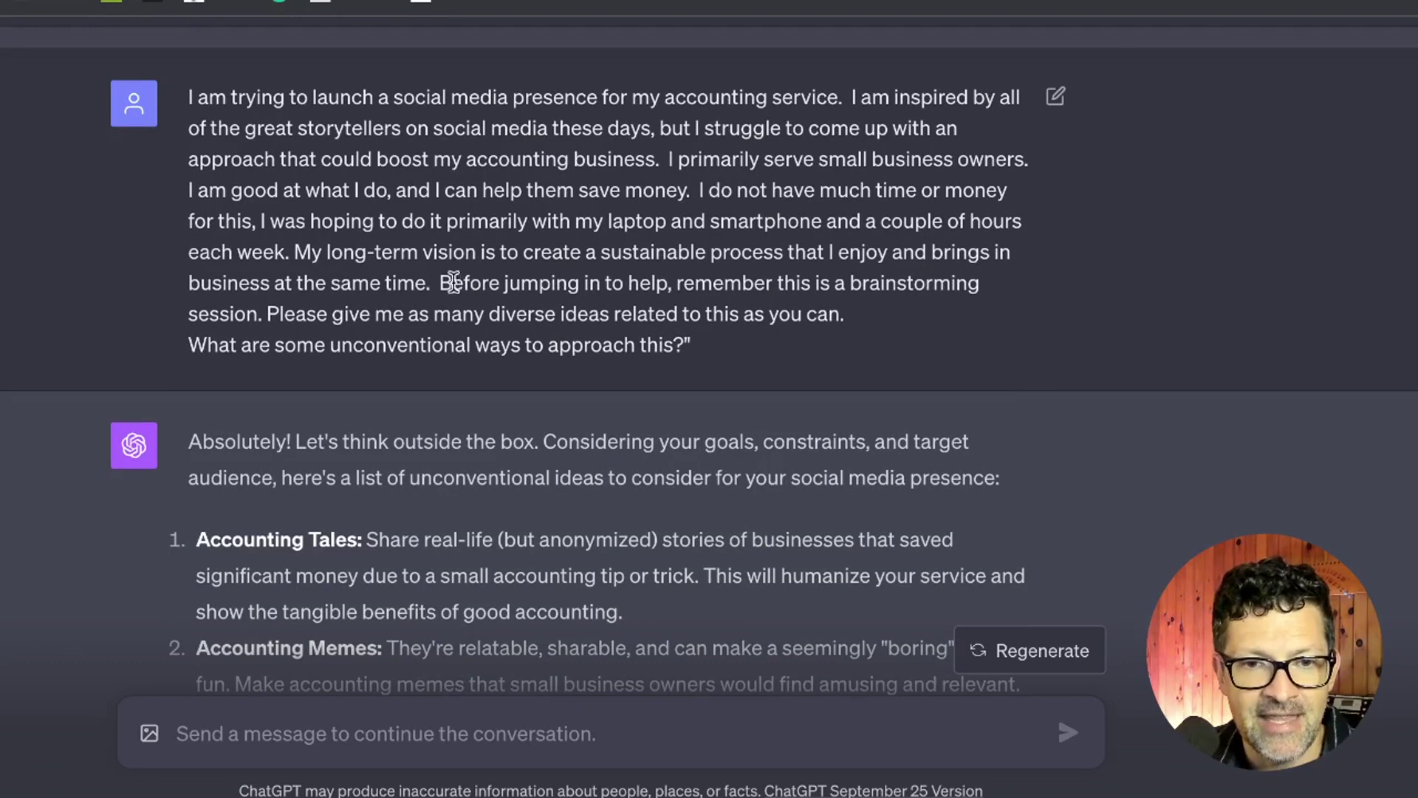
drag(442, 285, 709, 348)
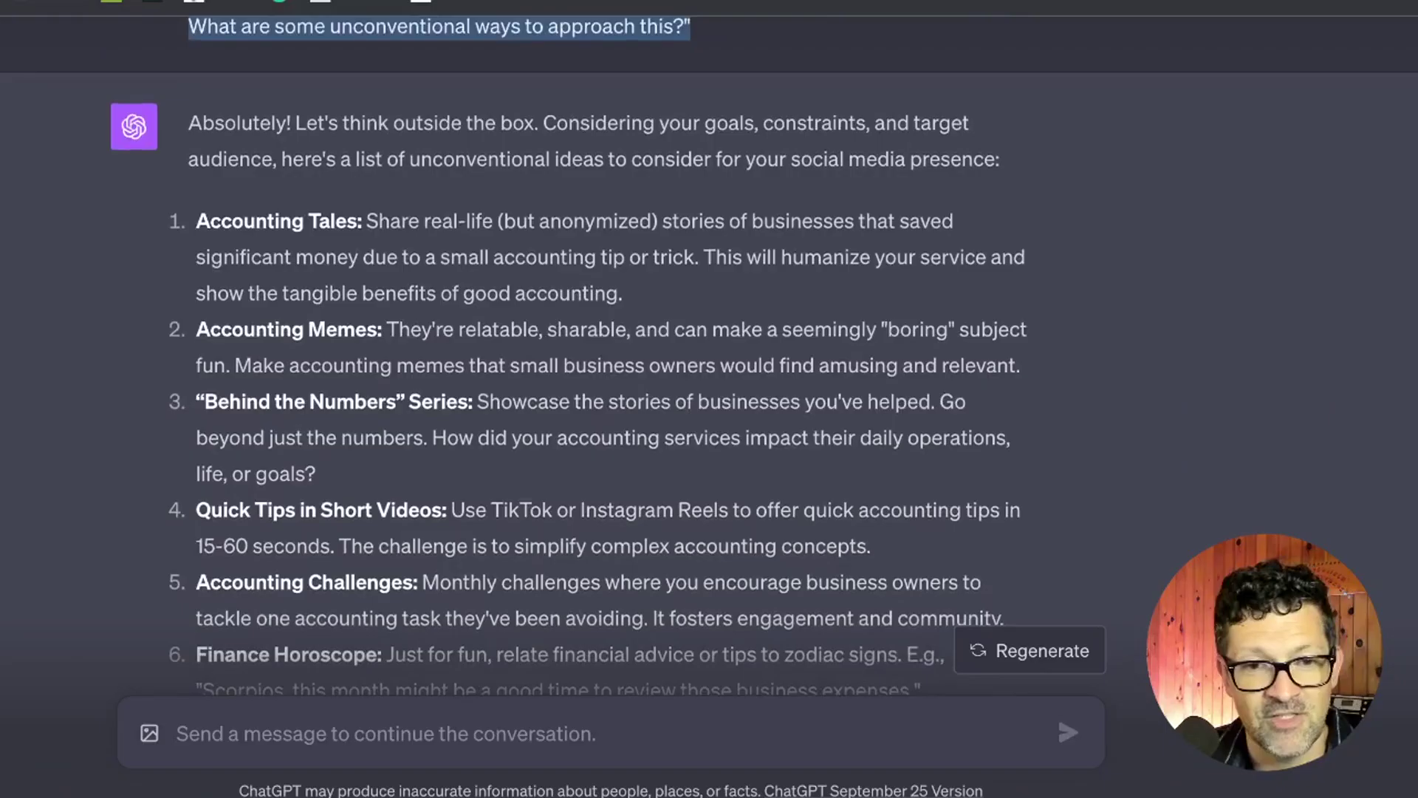
Read through the unconventional social media ideas from Accounting Tales onward and highlight the "Finance Horoscope" heading.
scroll(709, 355, down, 5)
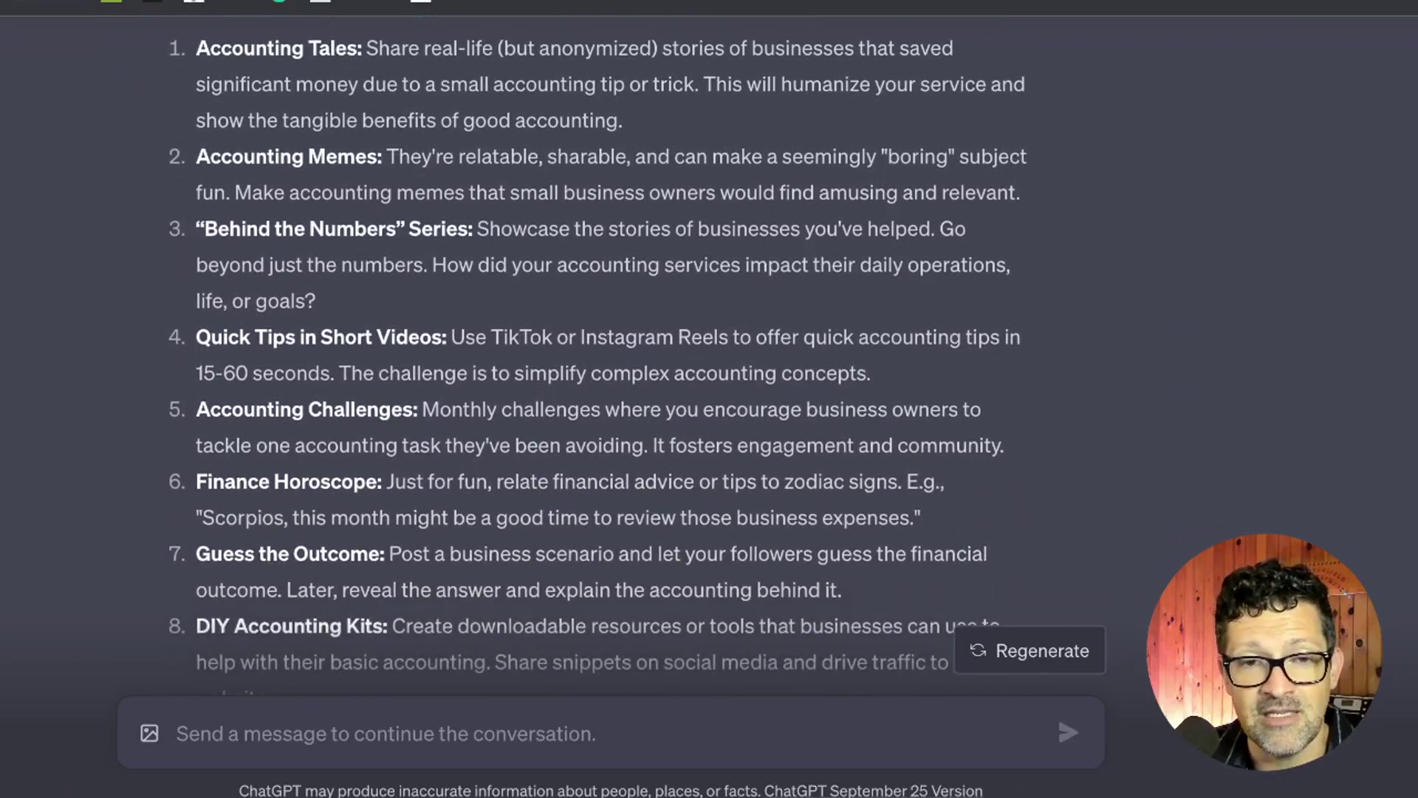
scroll(598, 362, down, 5)
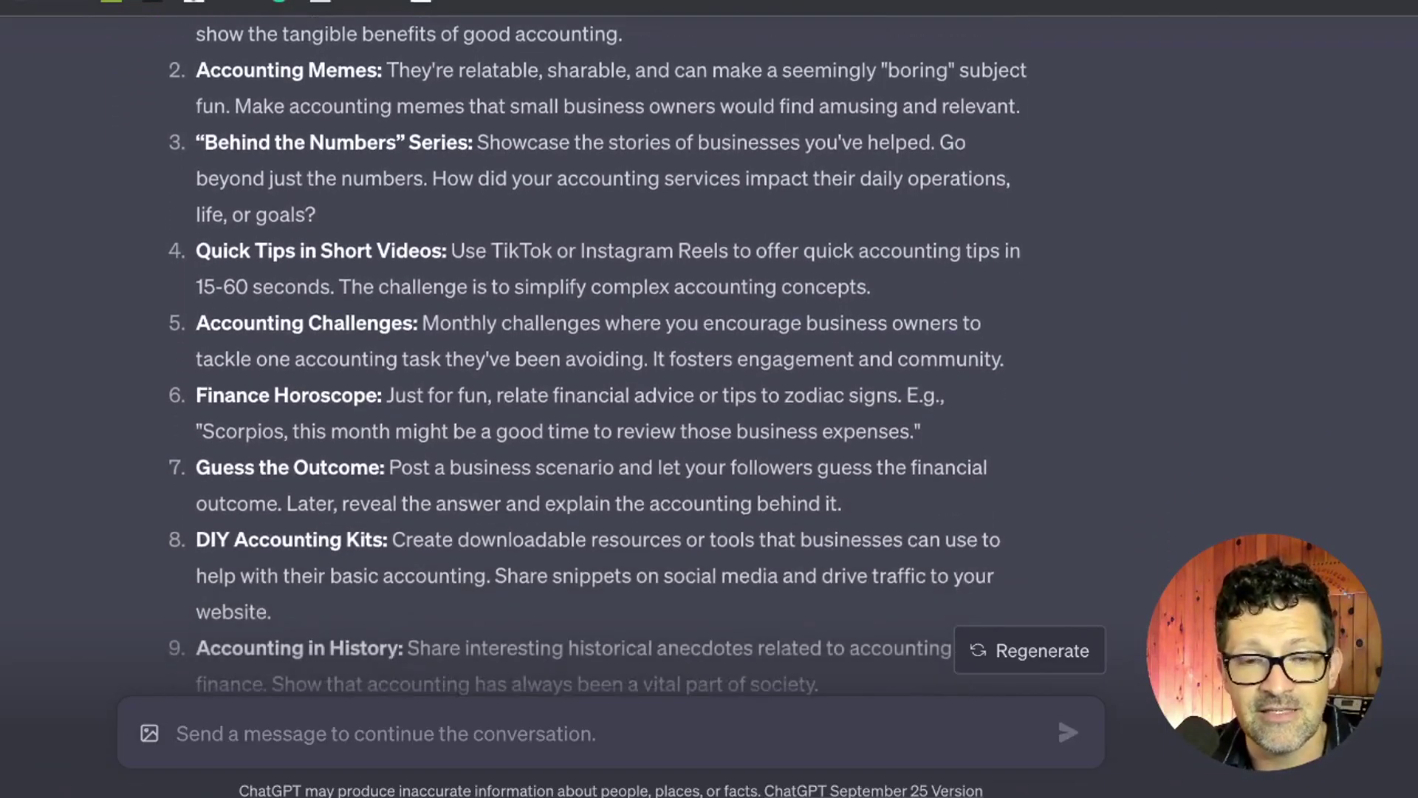
scroll(599, 362, down, 1)
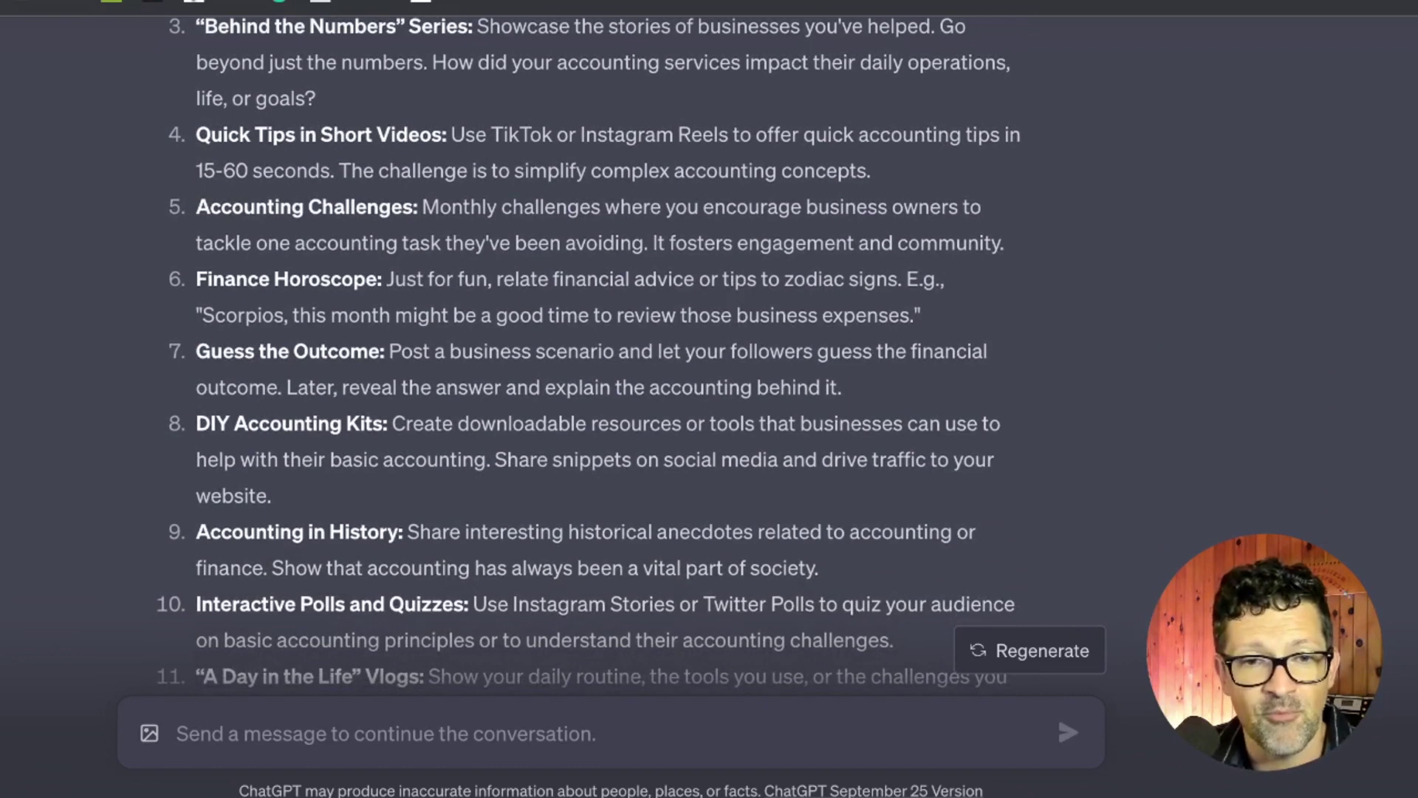
scroll(591, 355, down, 1)
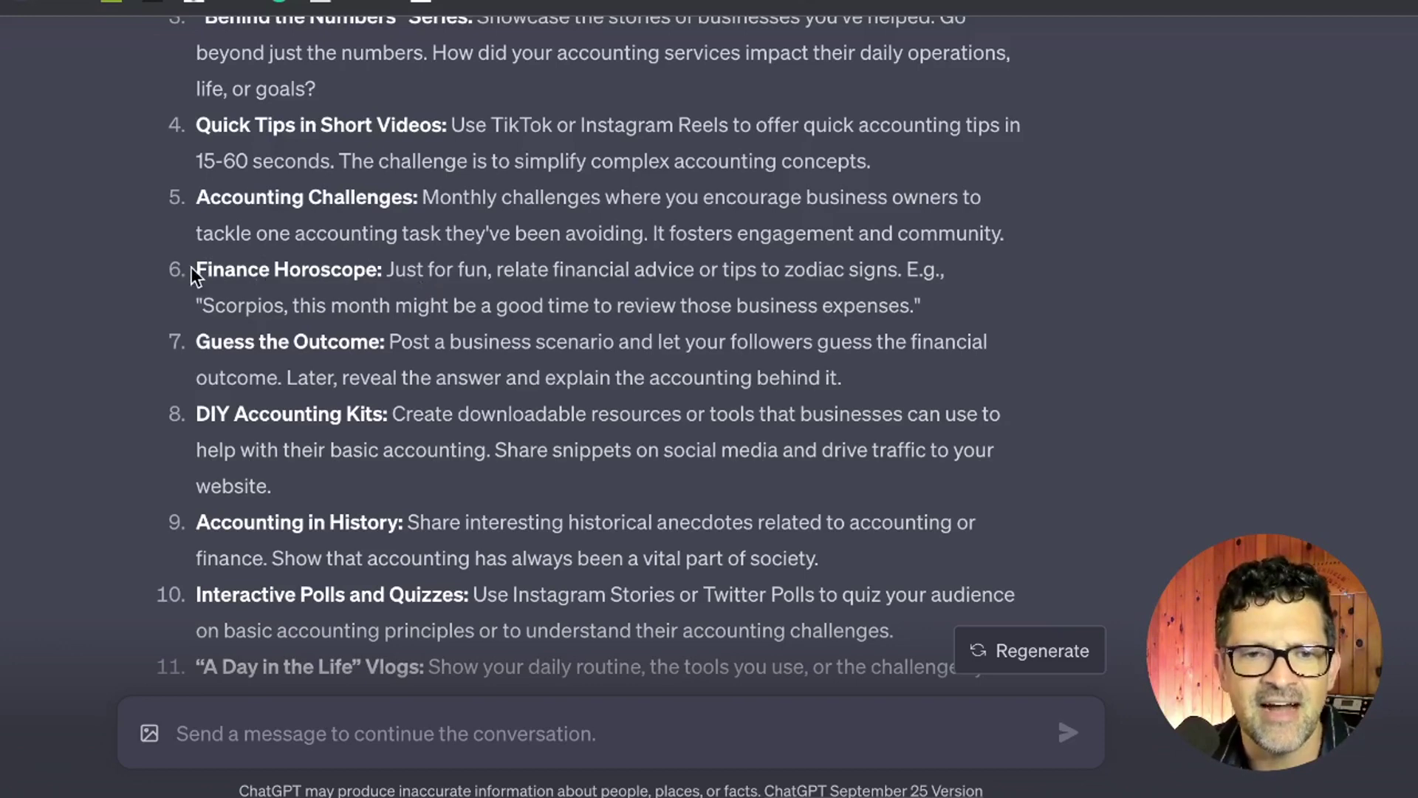
drag(195, 270, 383, 270)
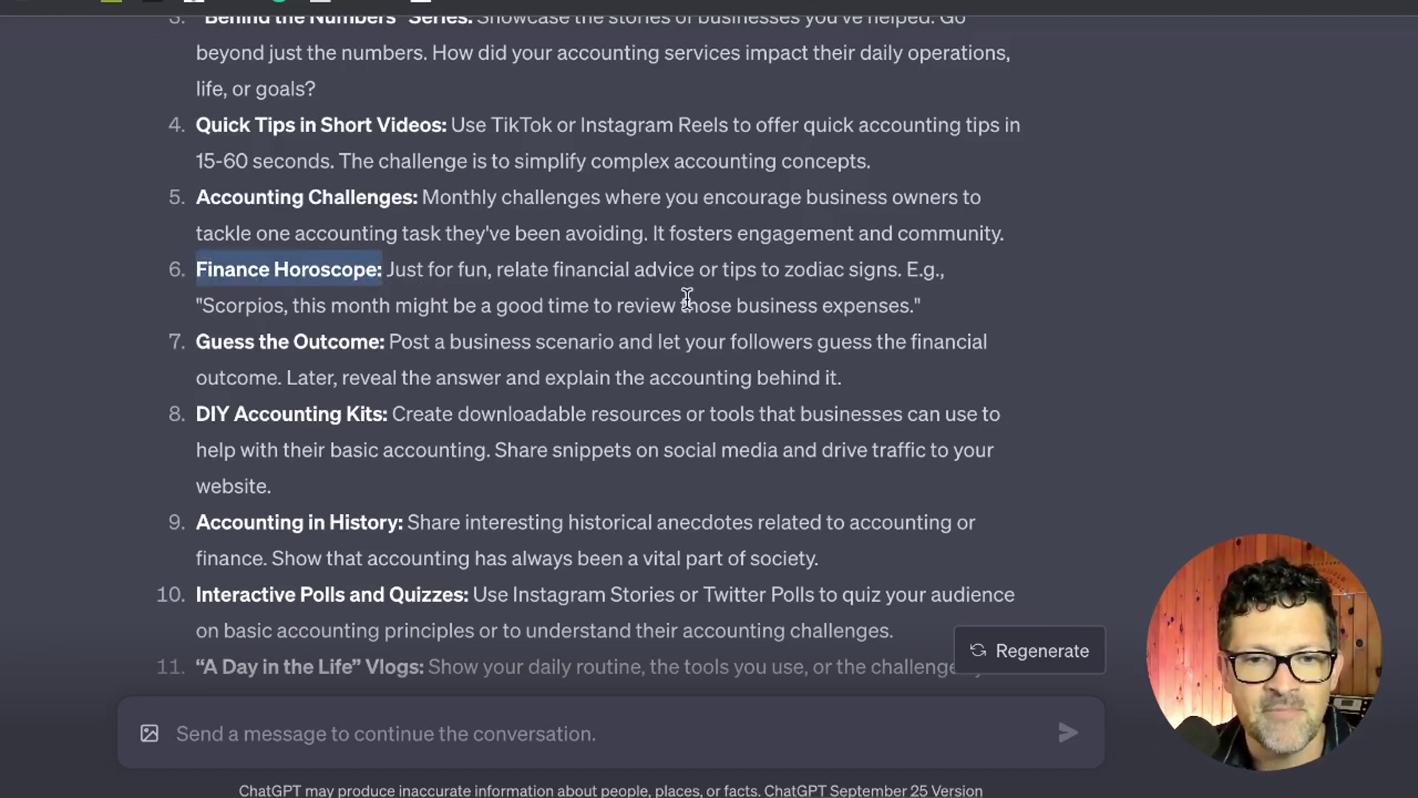
Read the rest of the unconventional ideas list and highlight the "Financial Fitness Tracker" heading in item 15.
scroll(685, 298, down, 1)
scroll(687, 299, down, 6)
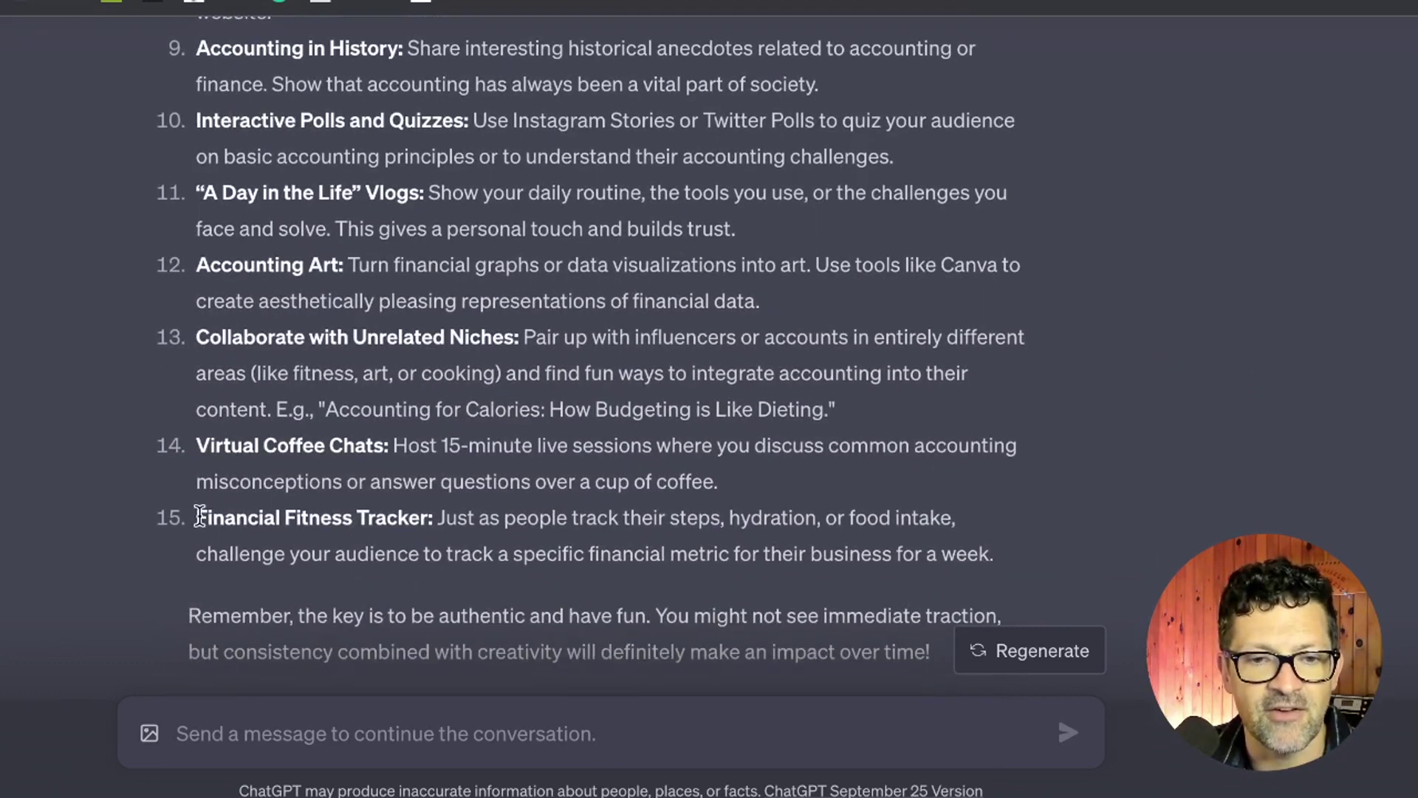
drag(196, 519, 440, 519)
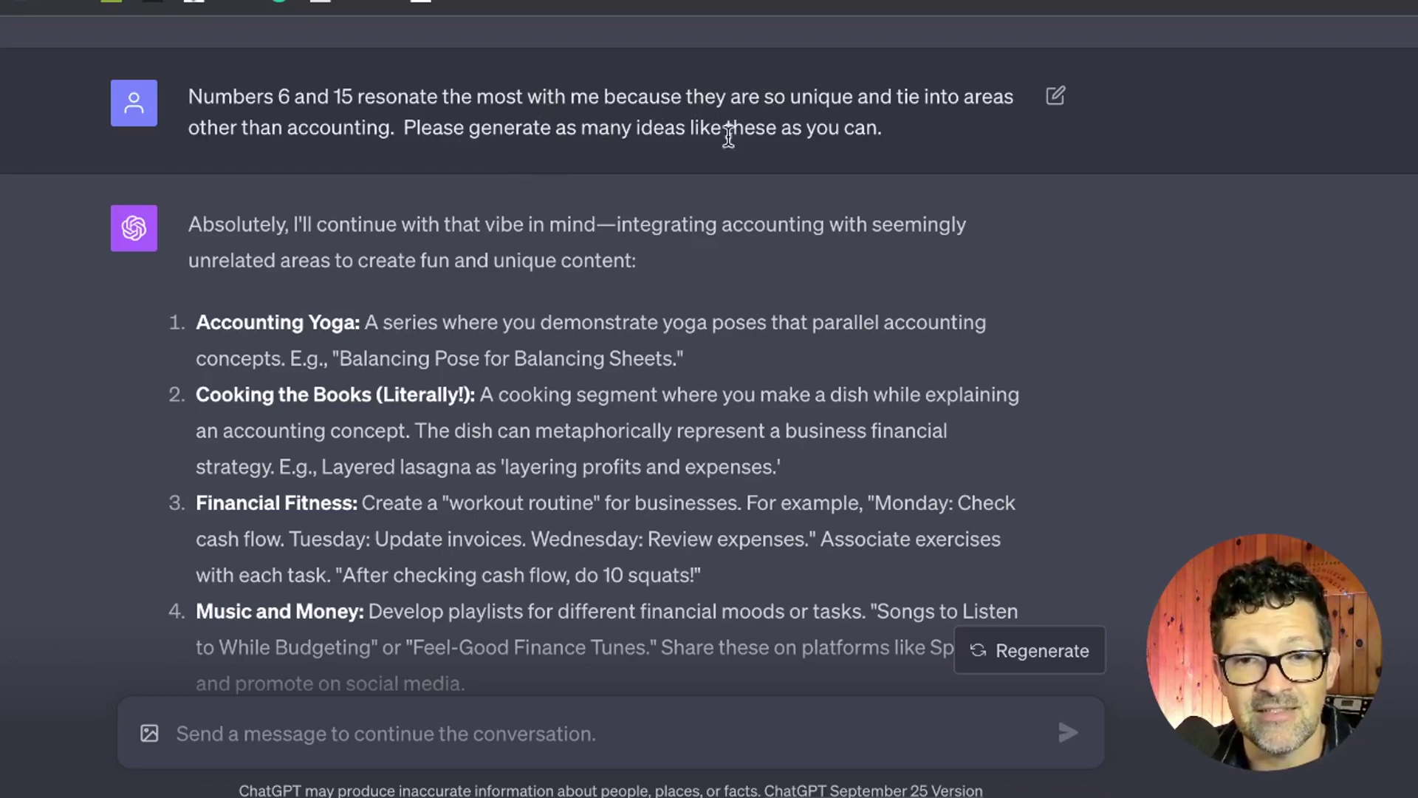
Review the ideas generated from numbers 6 and 15 that tie accounting to unrelated areas, starting at Accounting Yoga.
scroll(703, 288, down, 1)
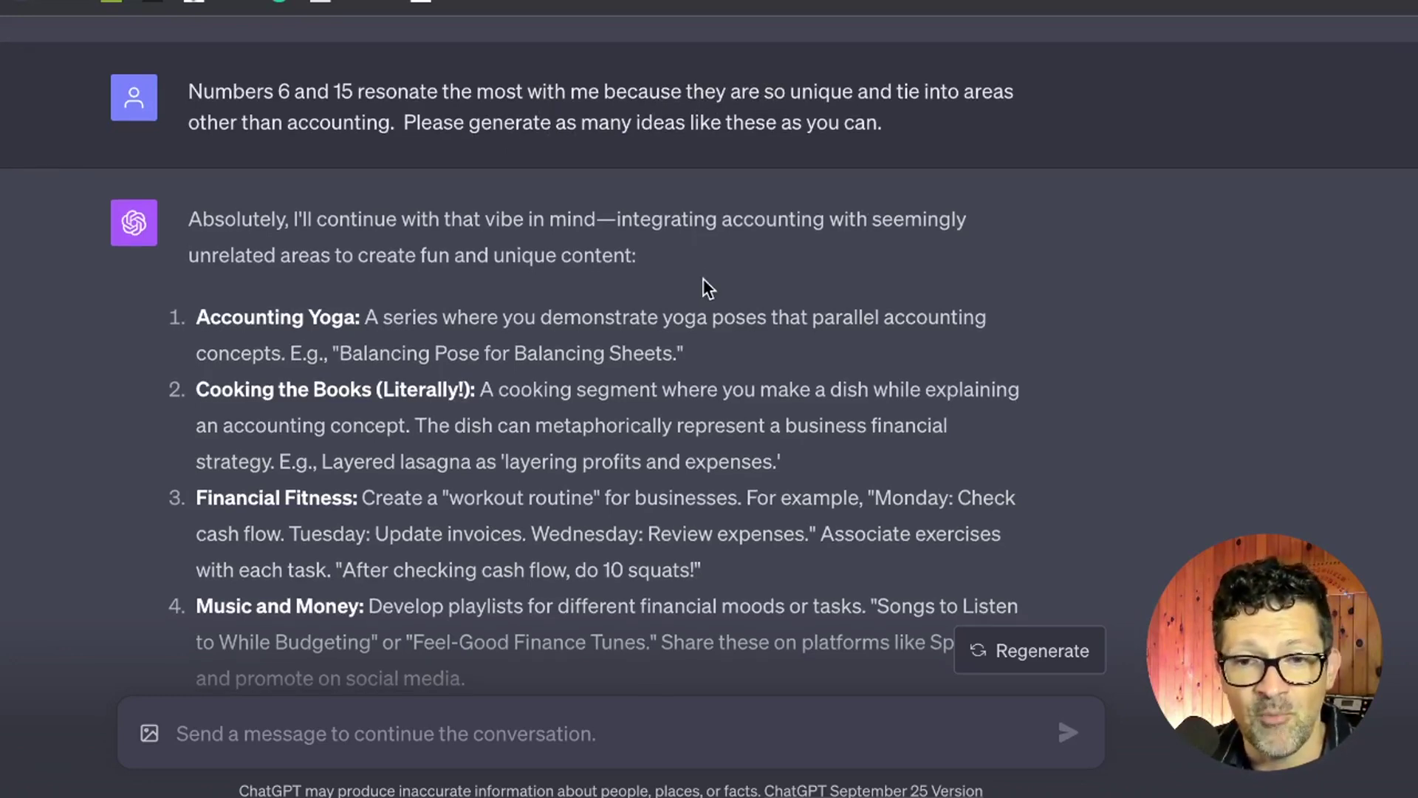
scroll(702, 279, down, 2)
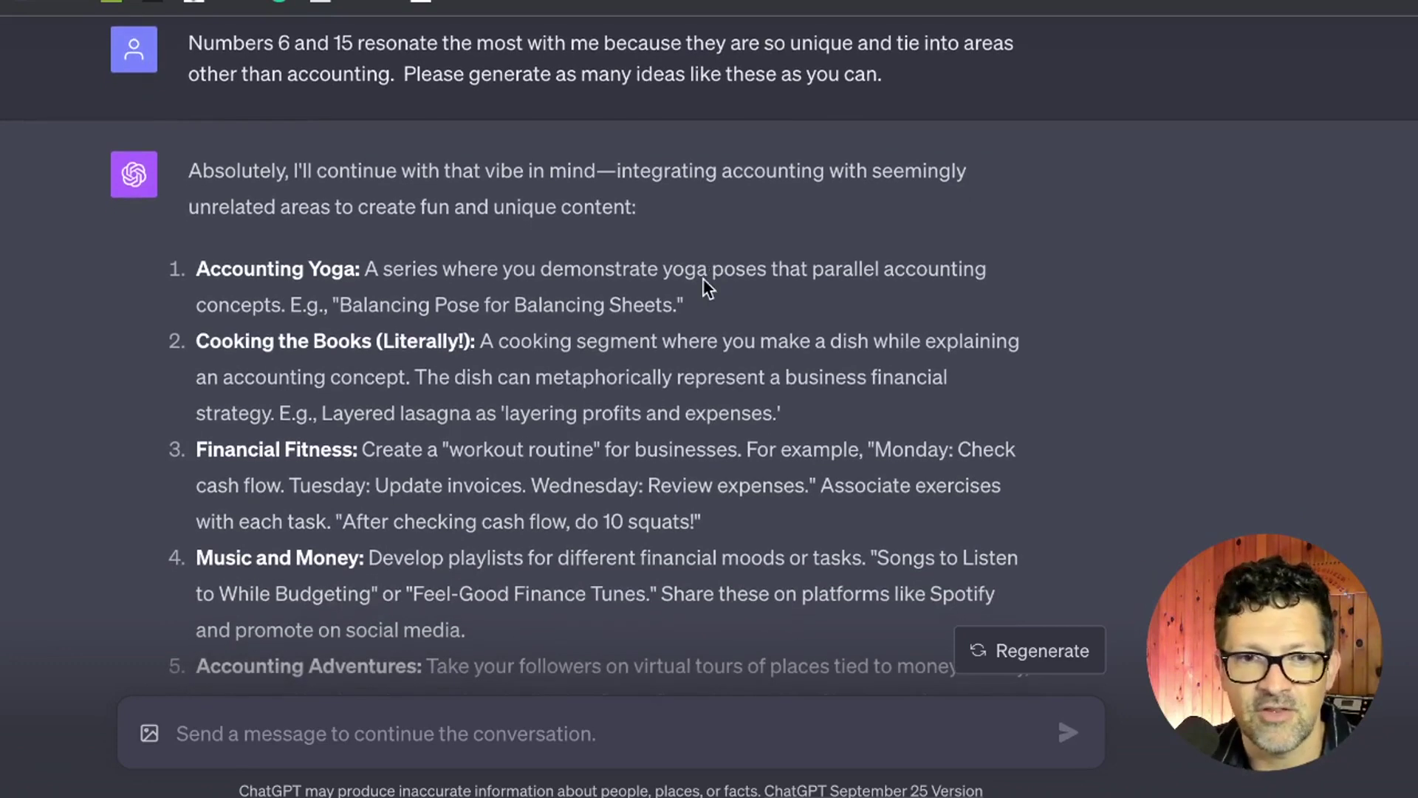
scroll(703, 279, down, 2)
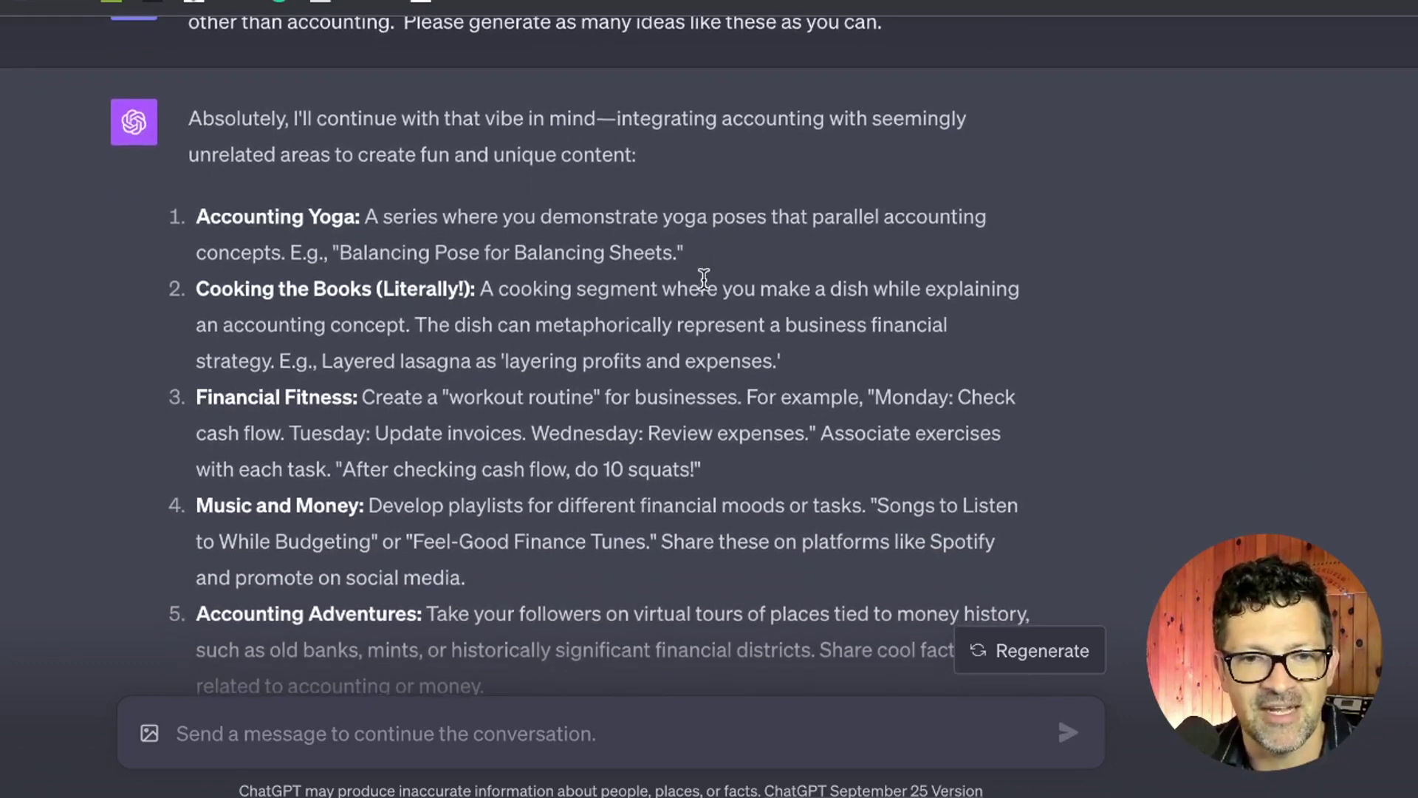
scroll(702, 278, down, 2)
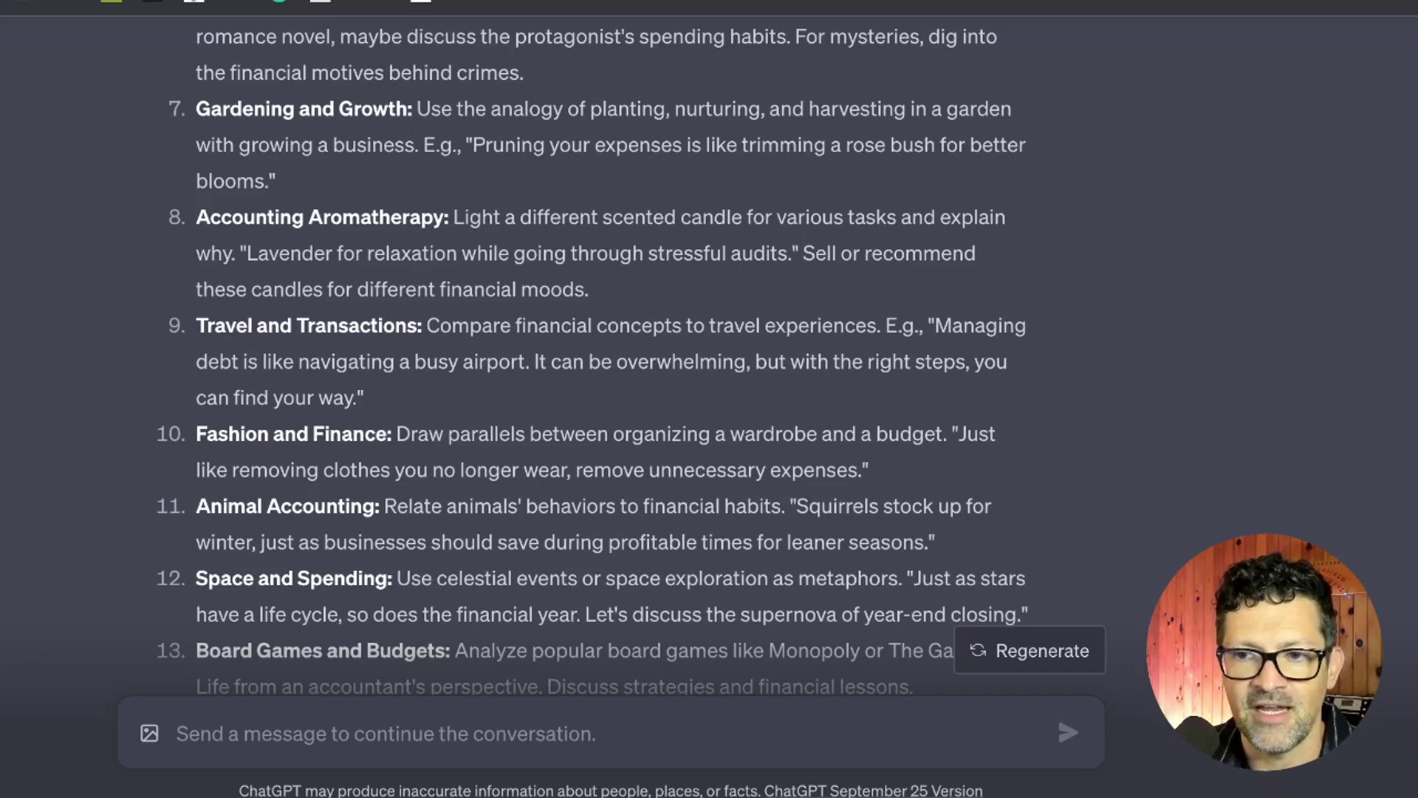
scroll(1057, 713, up, 1)
scroll(1058, 712, down, 6)
scroll(1057, 713, up, 15)
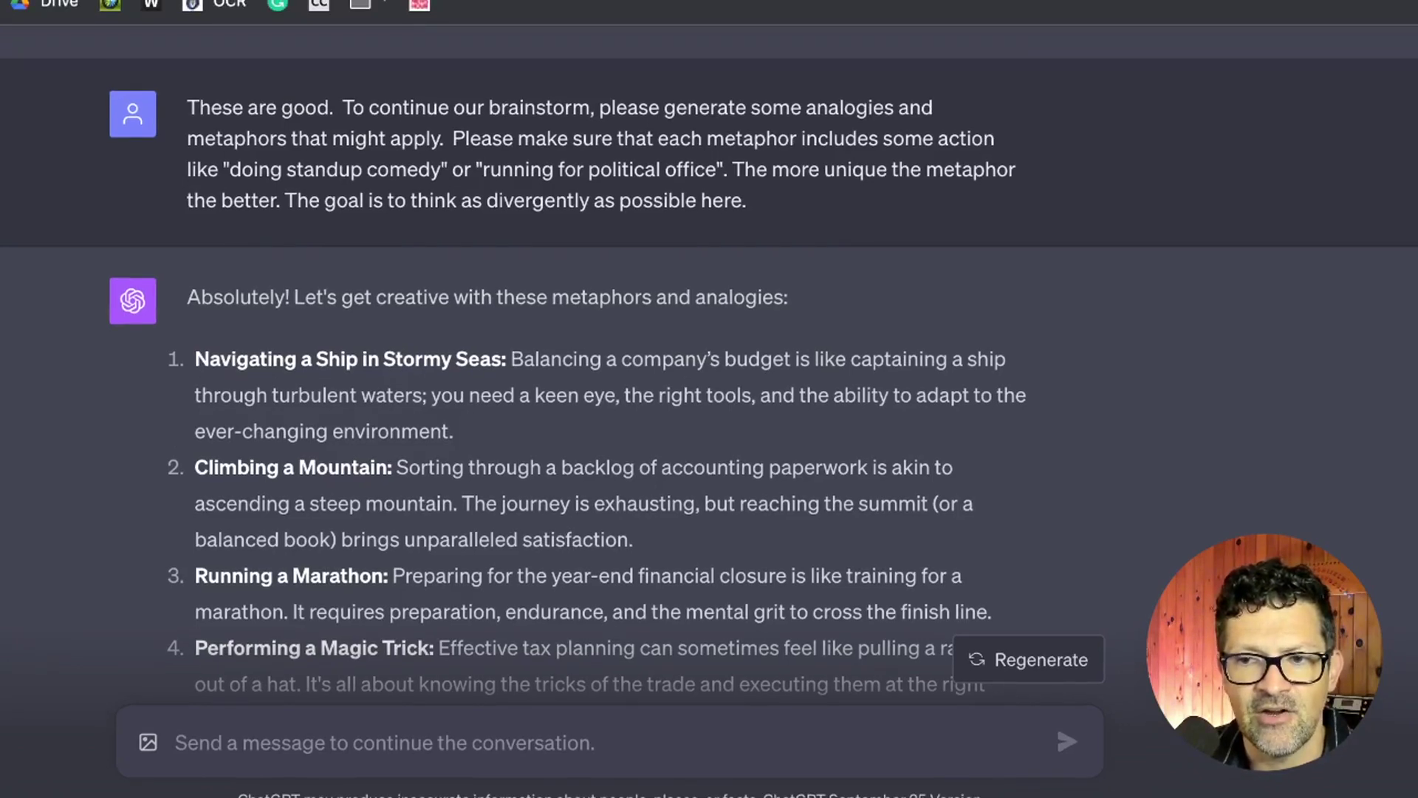
Examine the action-based metaphors and analogies for accounting, from Navigating a Ship in Stormy Seas through Building a Sandcastle.
scroll(1056, 722, down, 5)
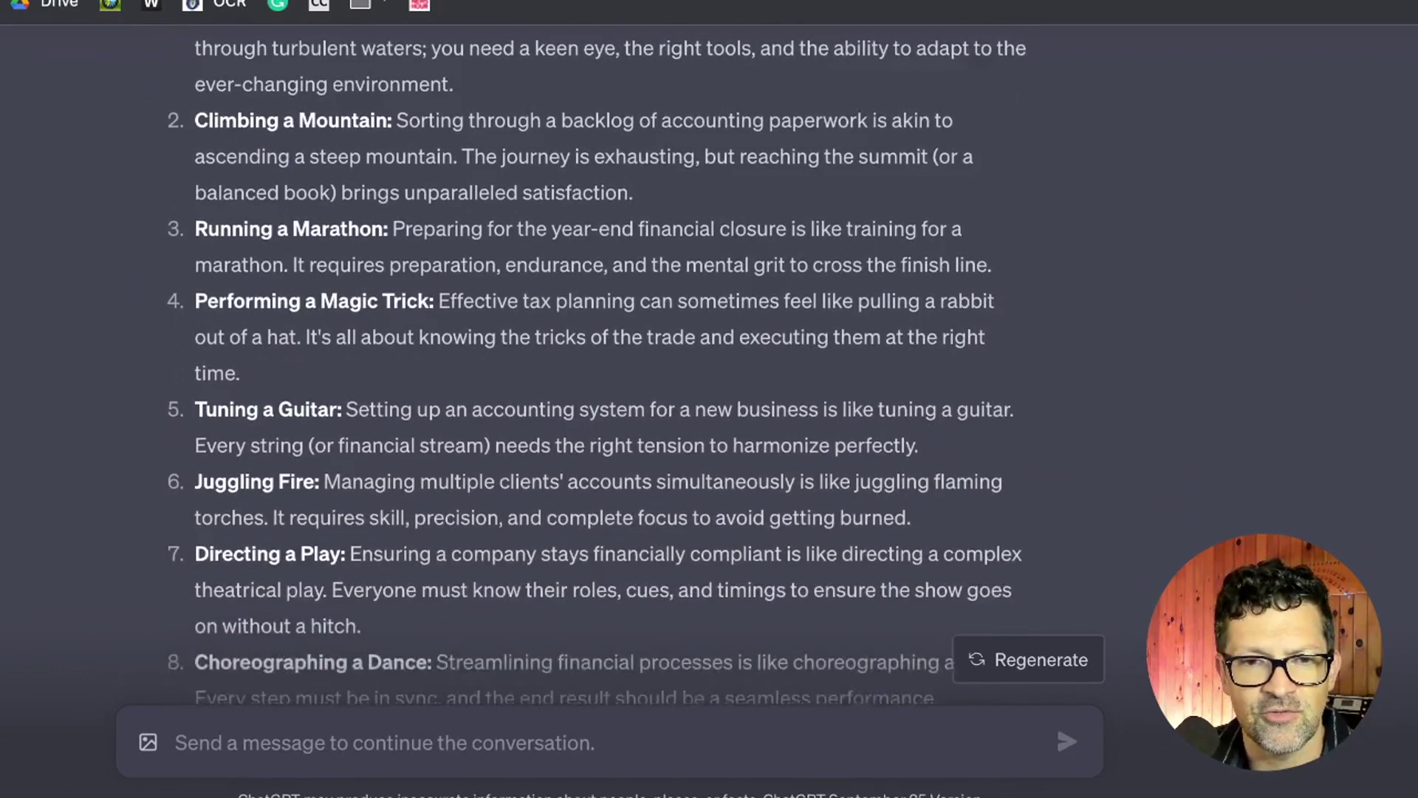
scroll(1056, 722, down, 4)
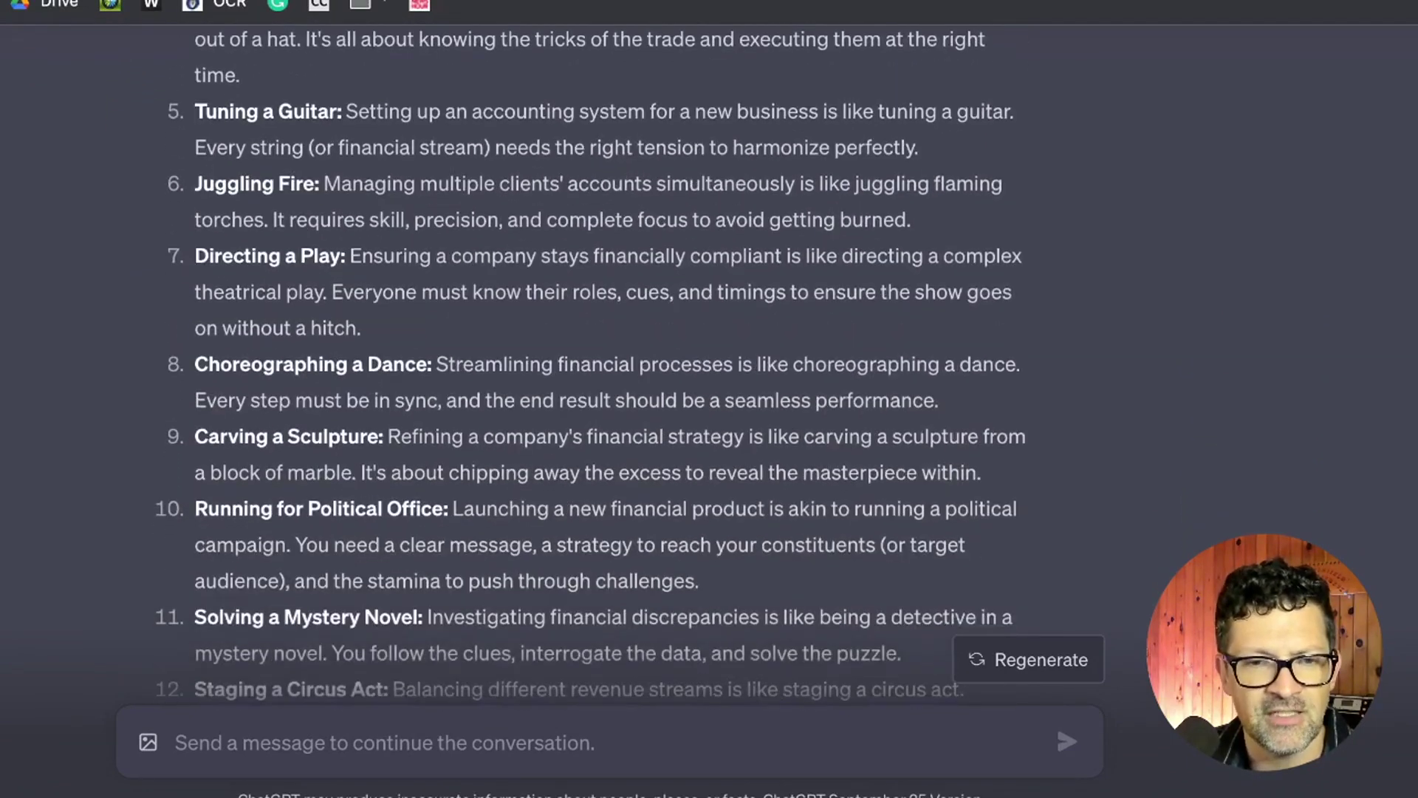
scroll(1056, 721, down, 1)
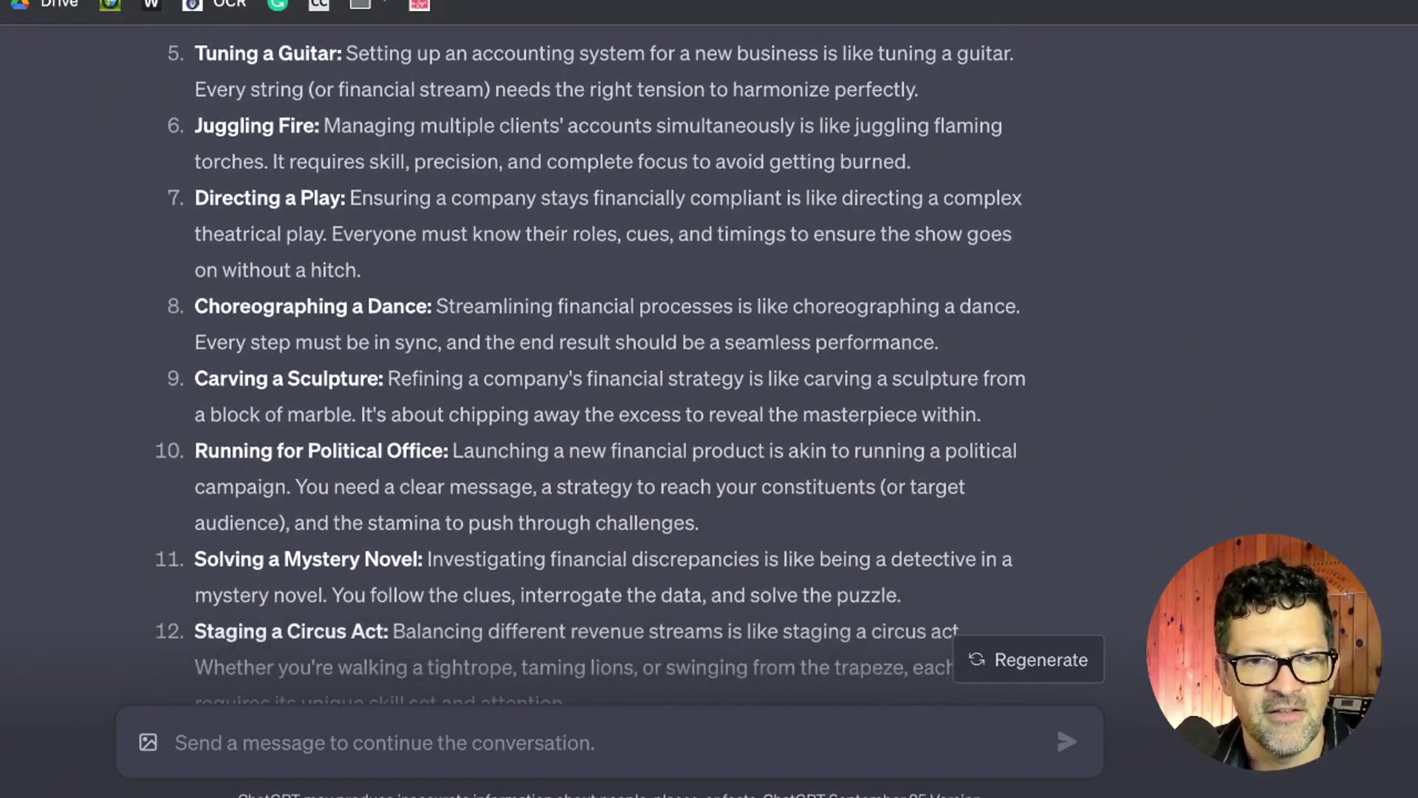
scroll(1056, 721, down, 3)
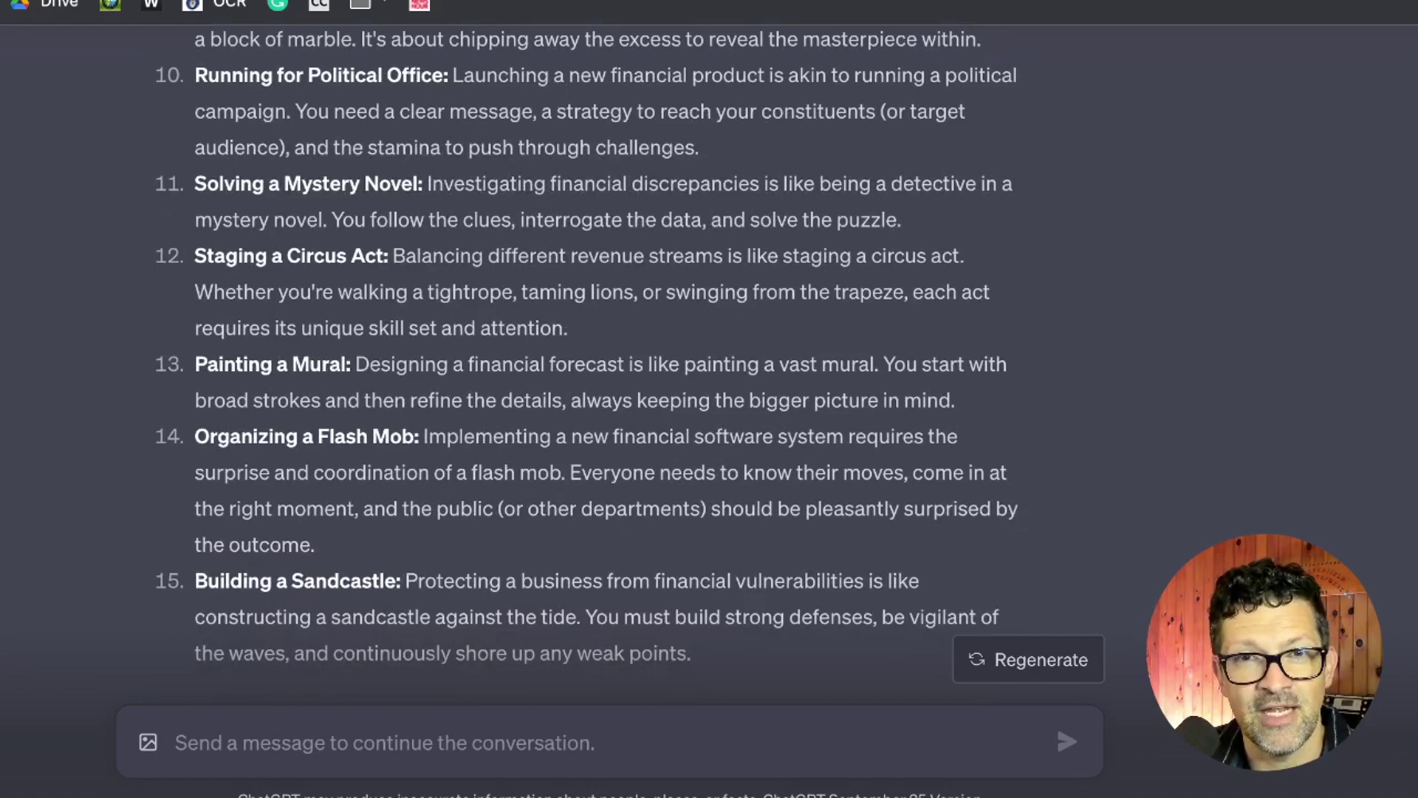
scroll(1056, 721, down, 1)
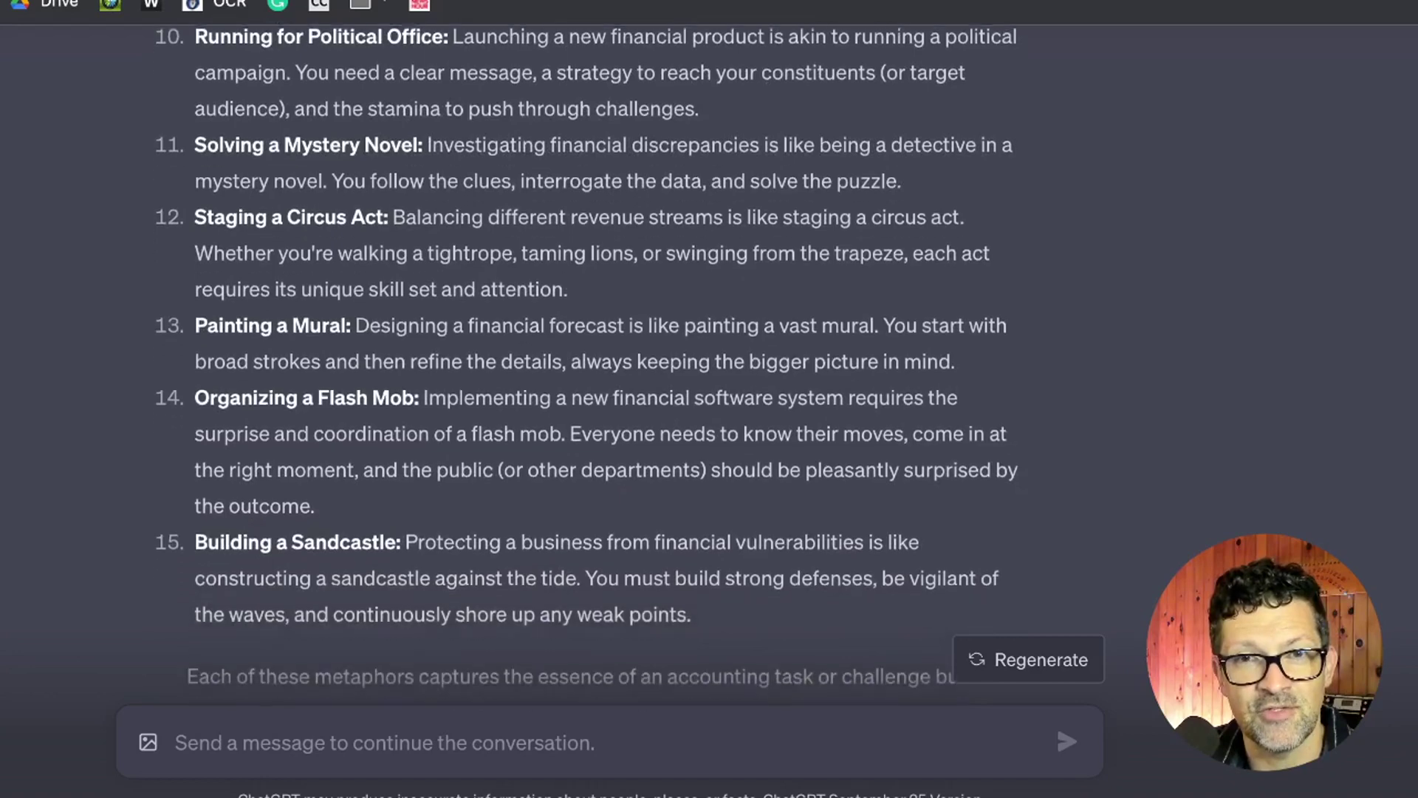
scroll(1056, 721, down, 4)
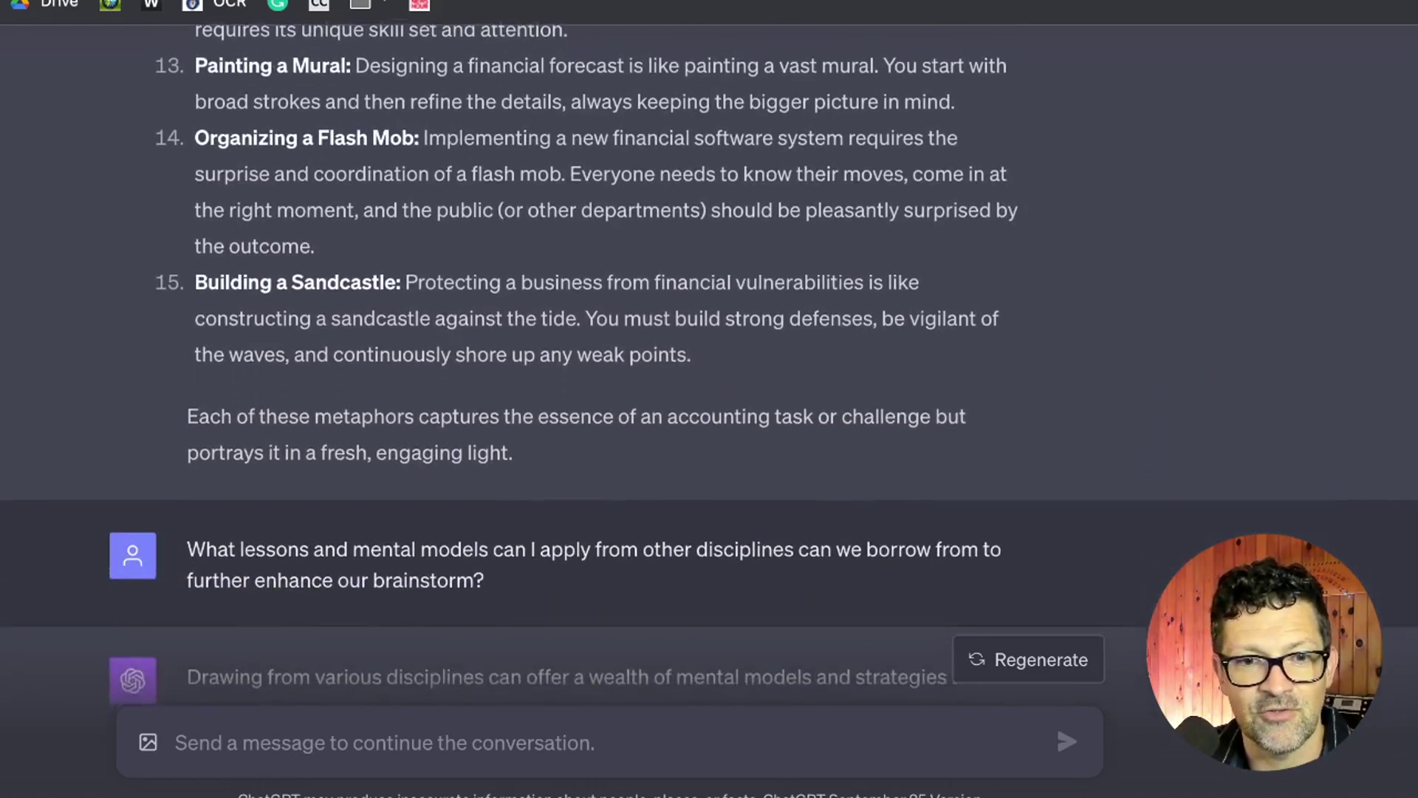
Read the reply on lessons and mental models borrowed from other disciplines, starting with Biology - Evolution.
scroll(1056, 722, down, 7)
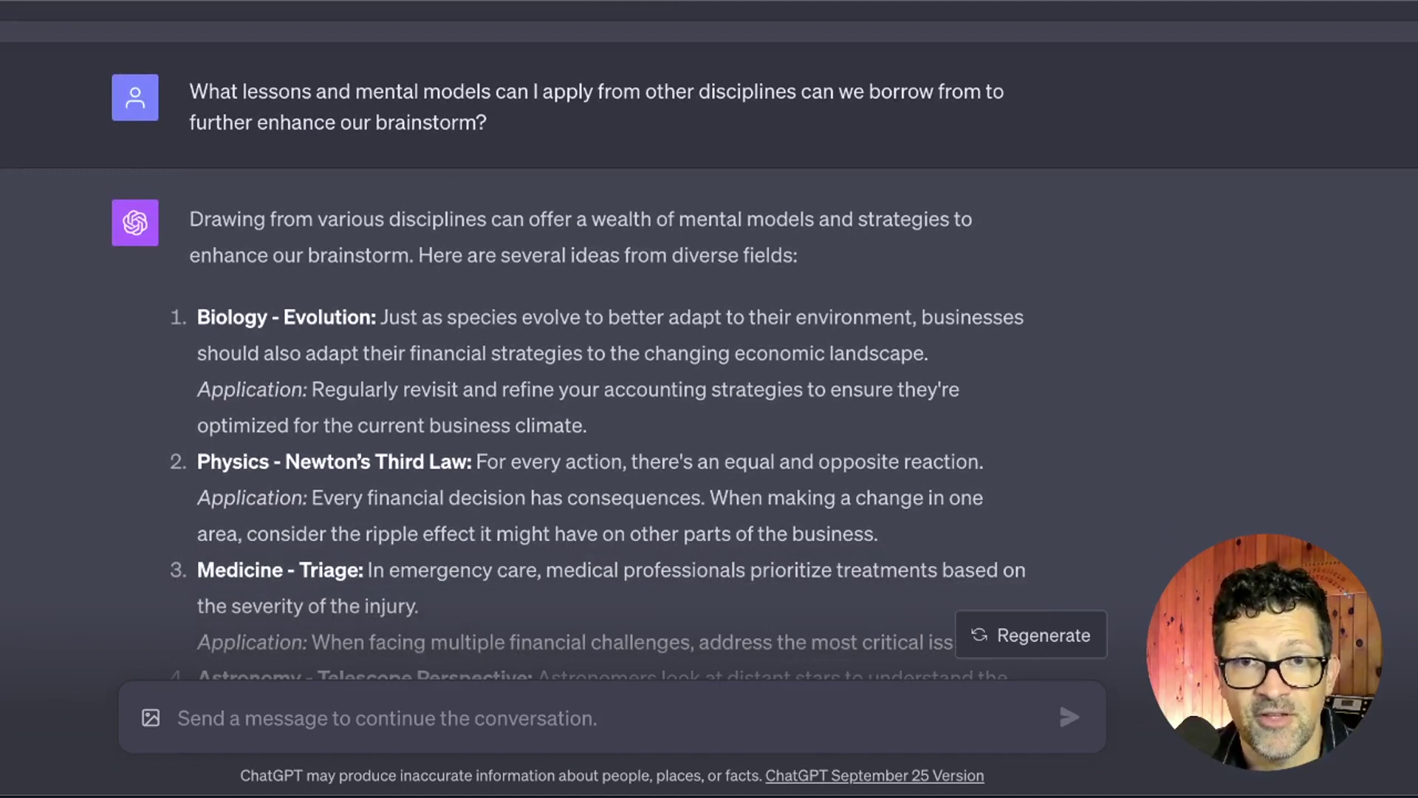
scroll(709, 341, down, 2)
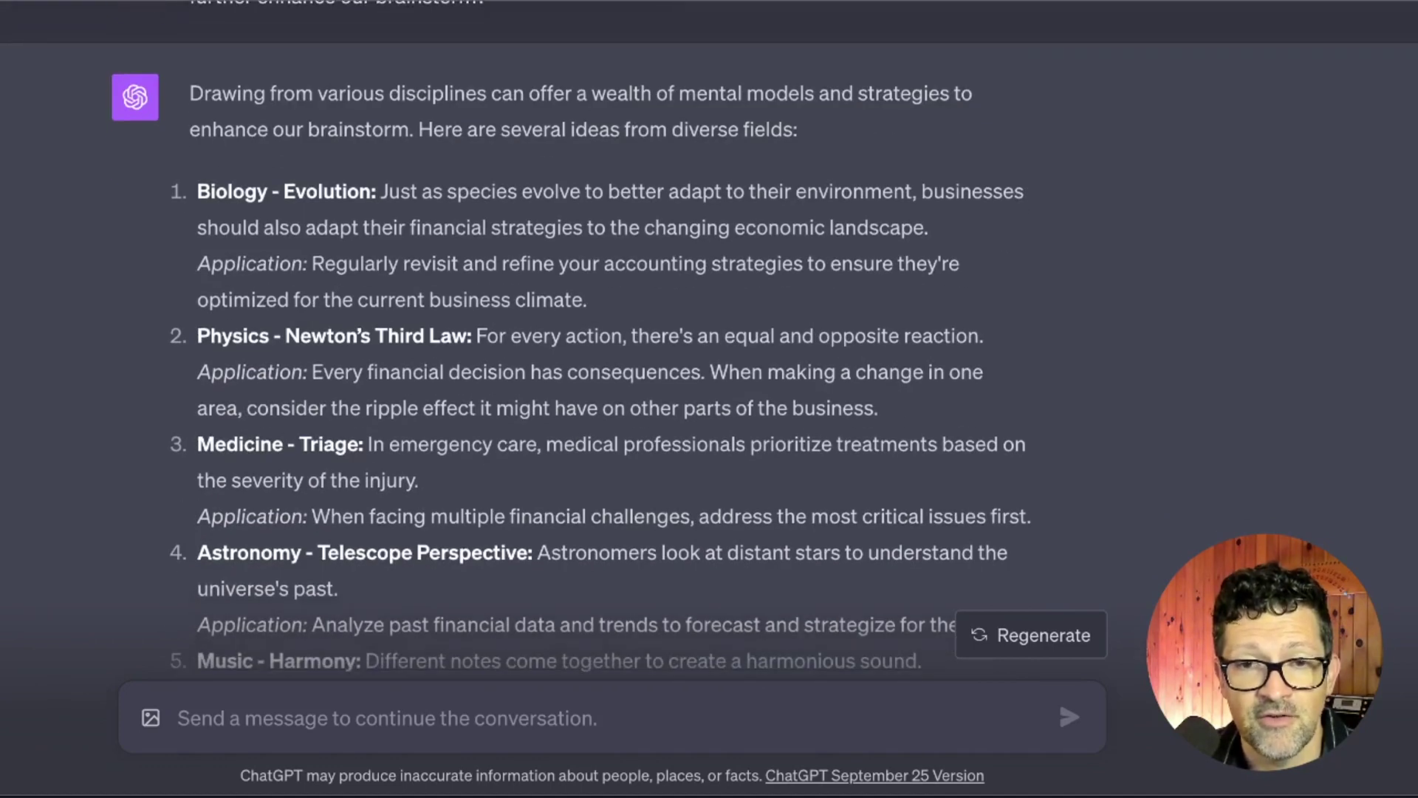
scroll(709, 341, down, 2)
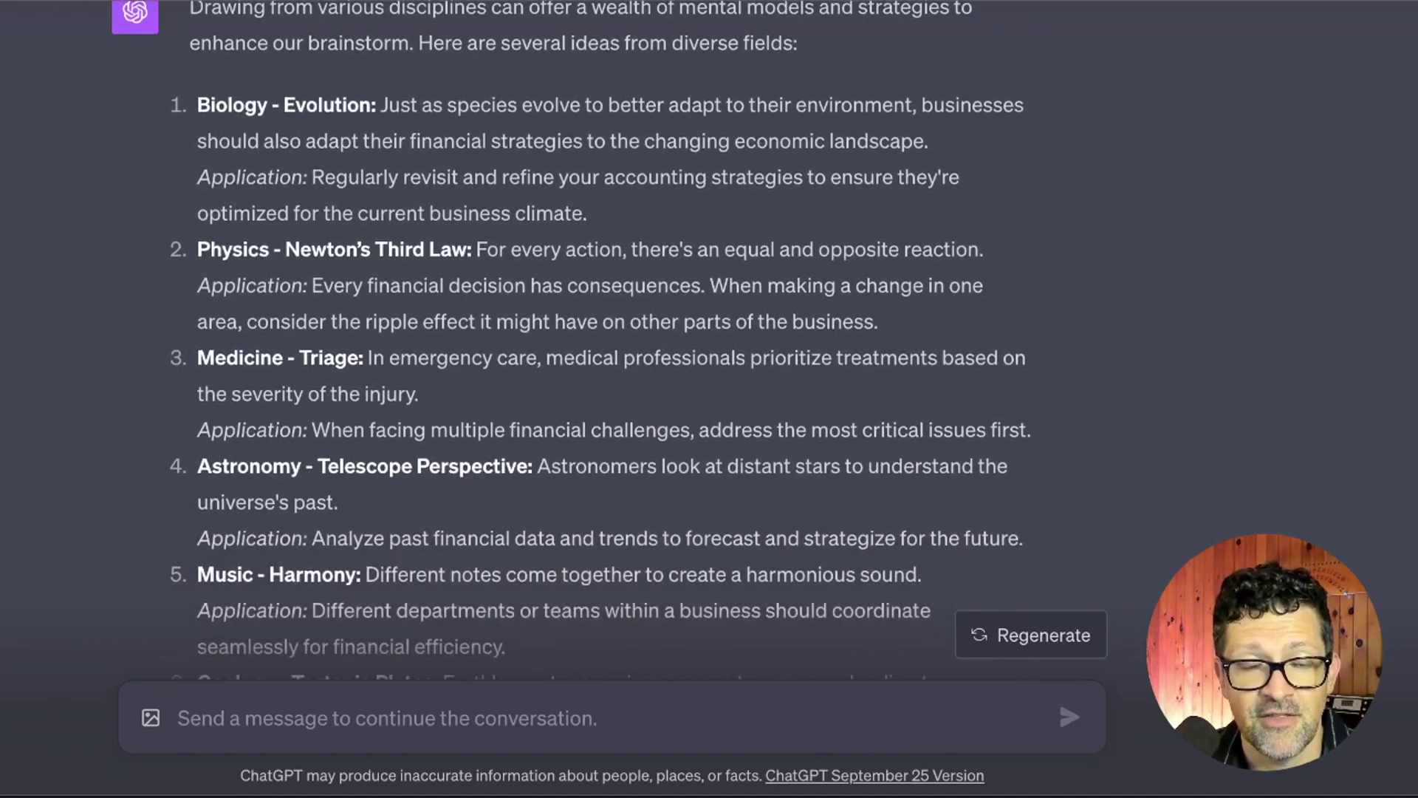
scroll(709, 341, down, 3)
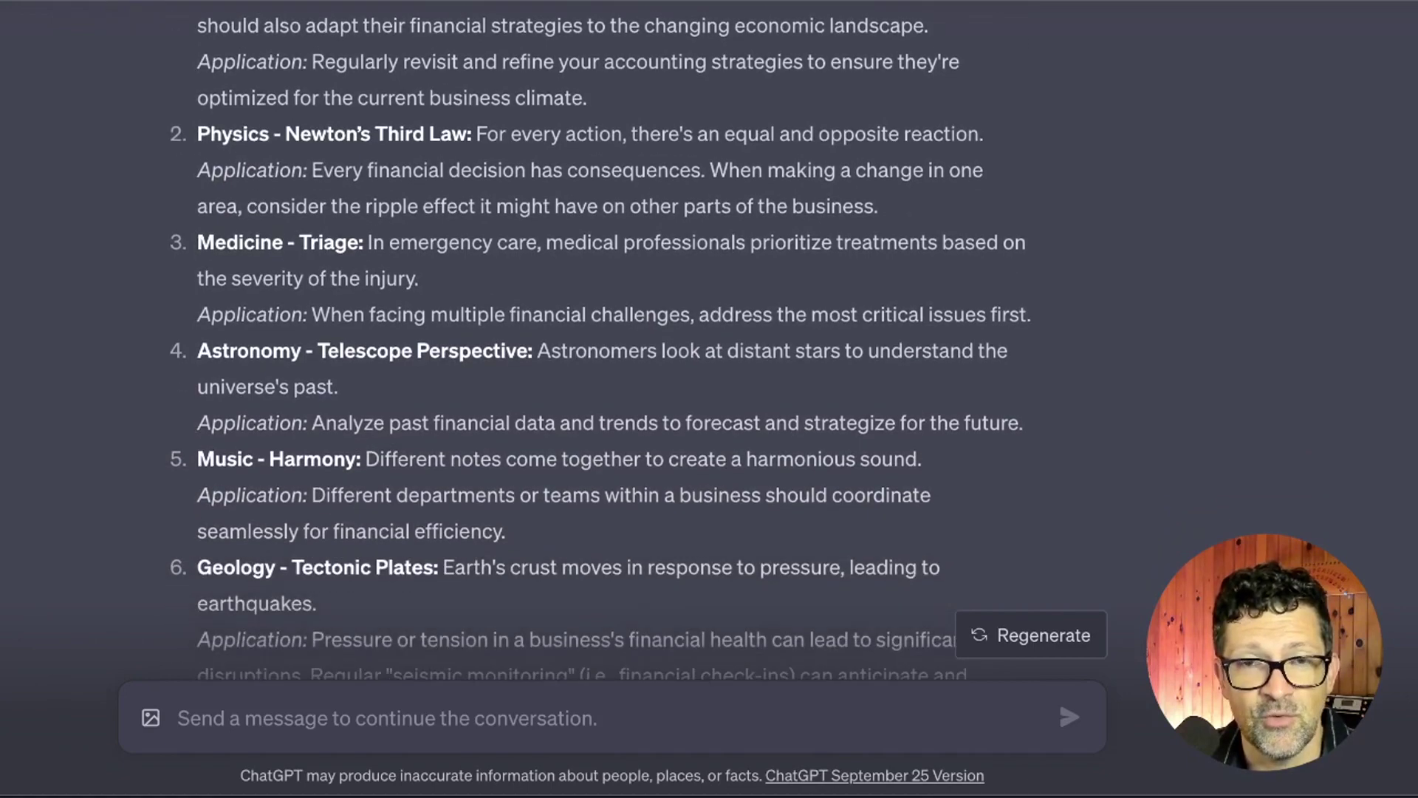
scroll(709, 340, down, 6)
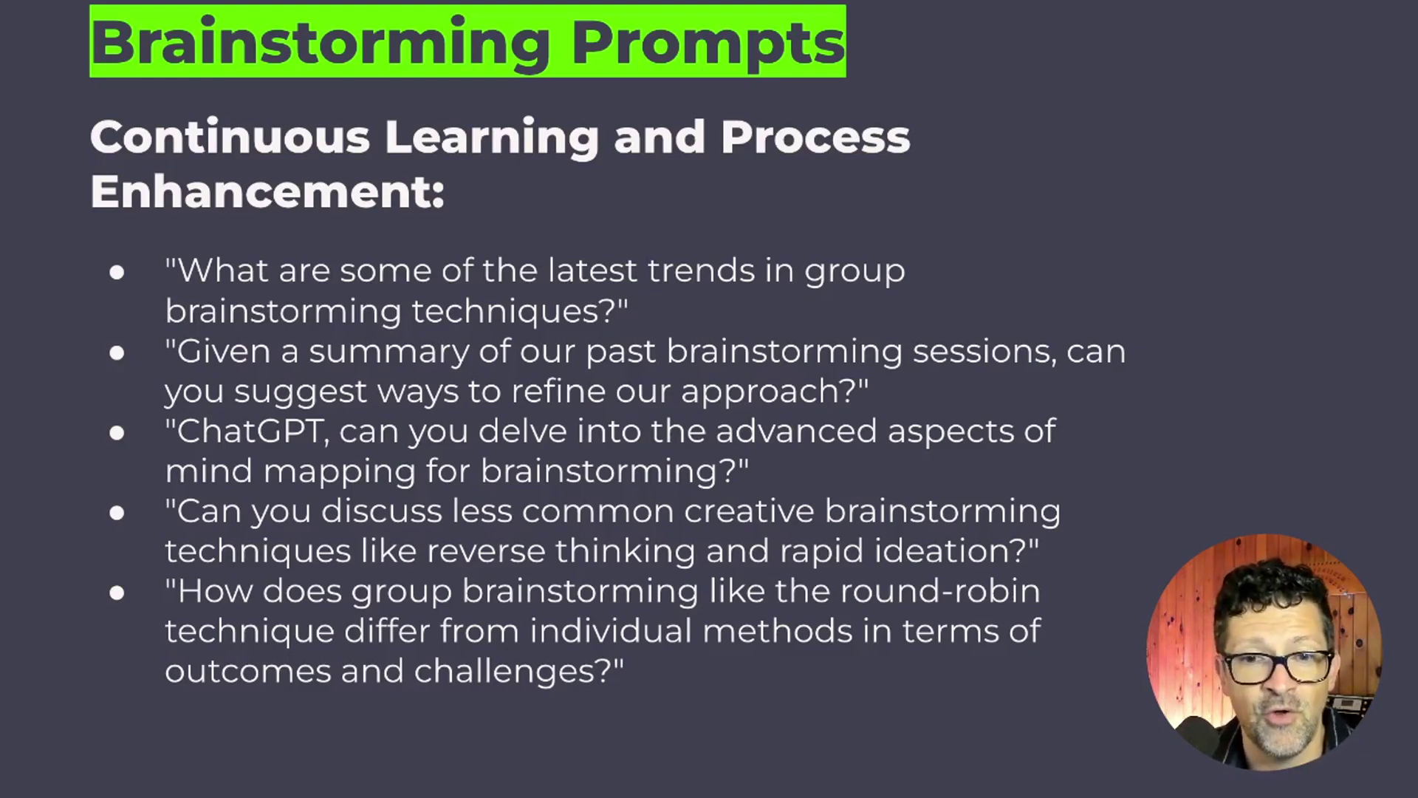
key(Right)
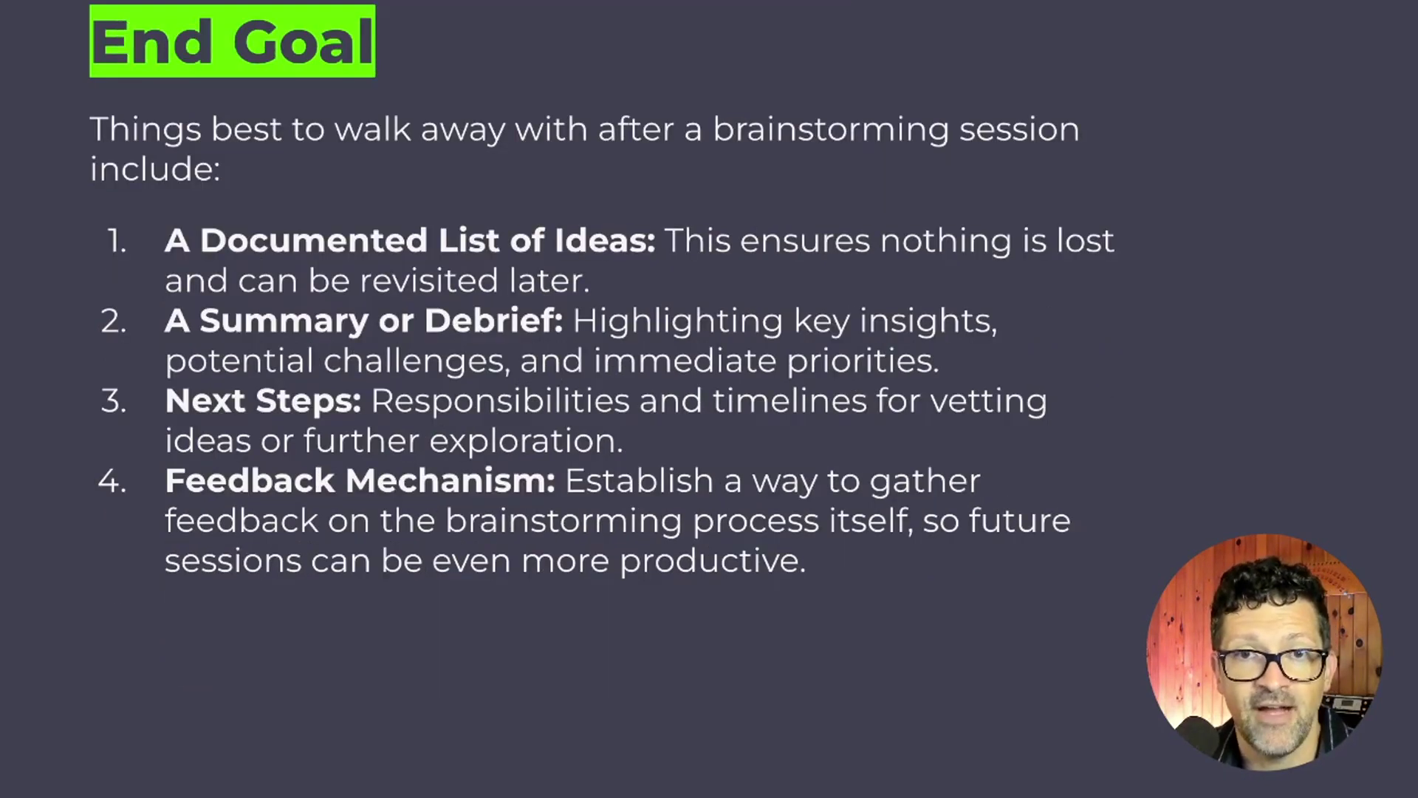